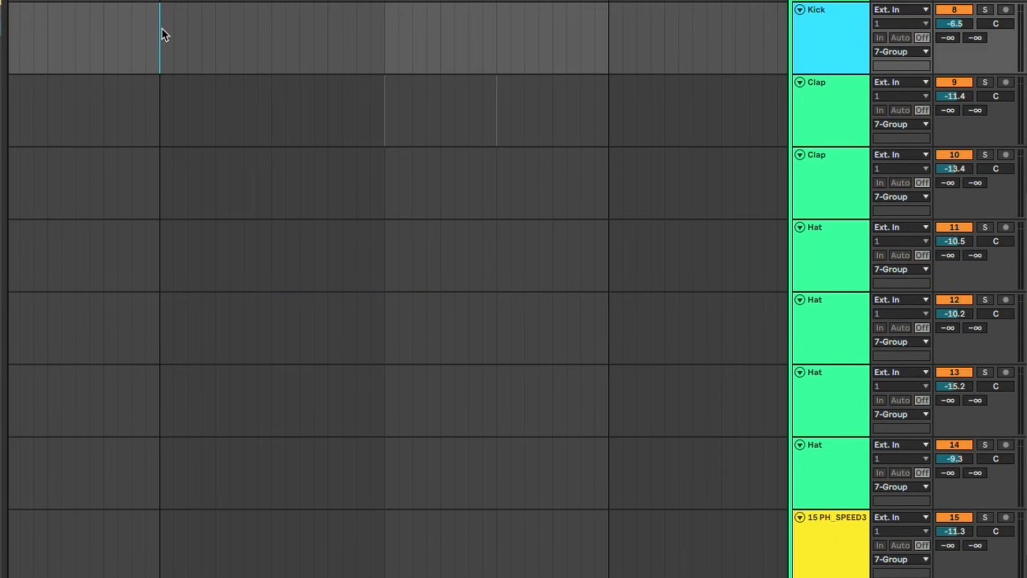
Step: Fill the Kick track with PH_SPEED3_KICK_19 clips on every beat of bars 13 and 14, and start playback
key(ctrl+v)
key(ctrl+d)
key(ctrl+d)
key(ctrl+d)
key(ctrl+d)
key(ctrl+d)
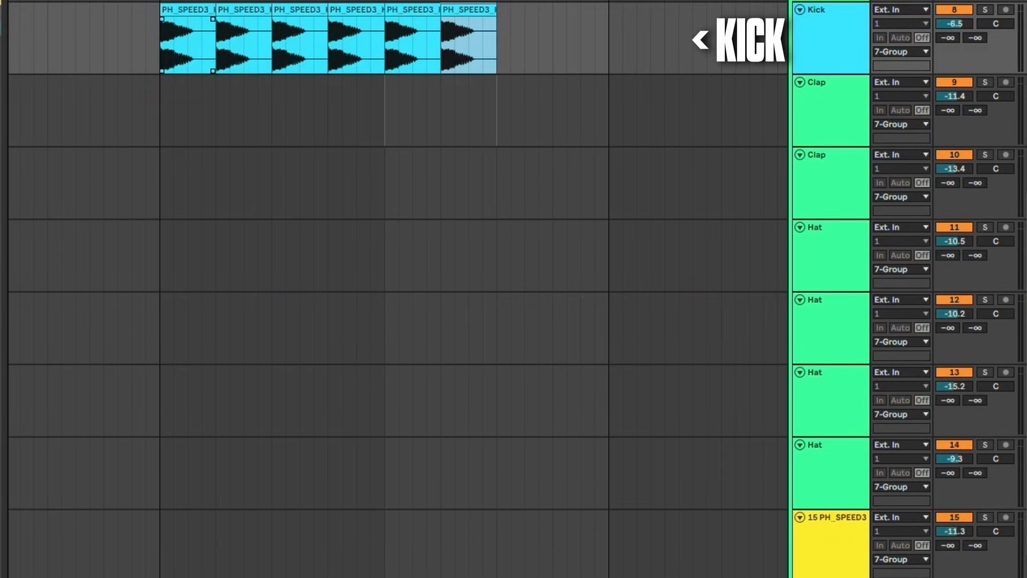
key(ctrl+d)
key(ctrl+d)
key(space)
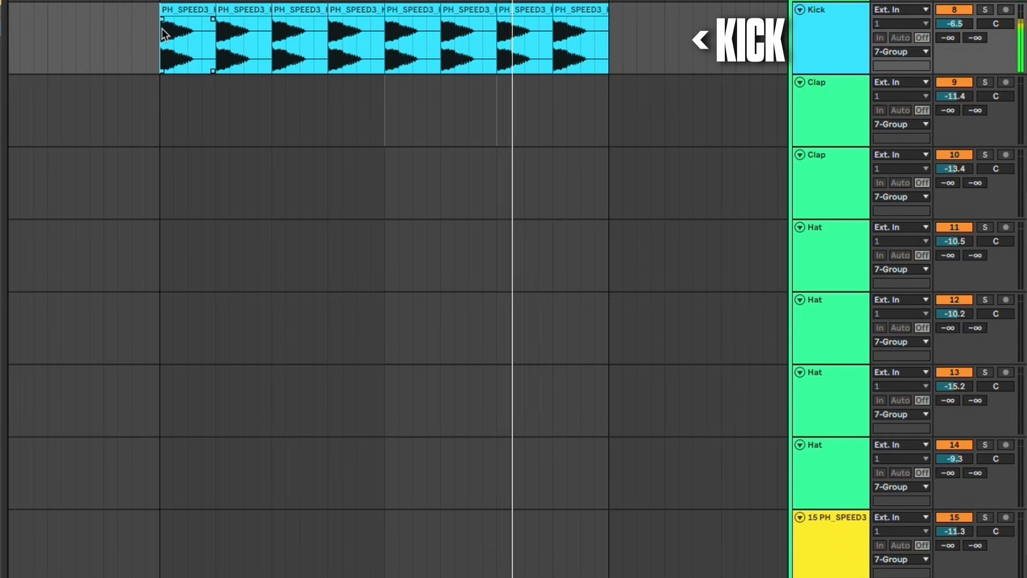
Step: Place CLAP 5 and CLAP 14 on beats 2 and 4 of both bars, each on its own Clap track
drag(10, 109, 355, 110)
key(ctrl+d)
key(ctrl+d)
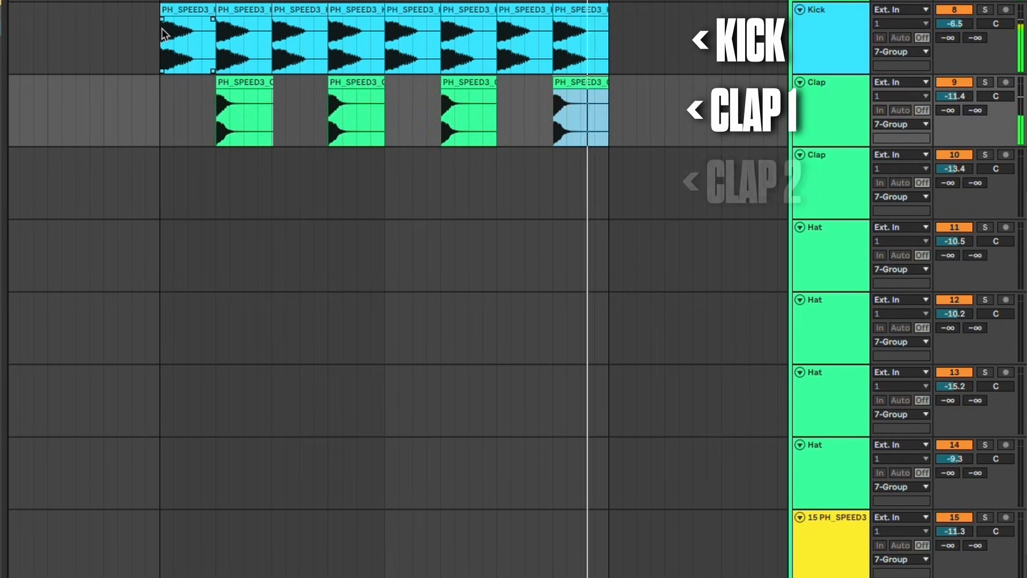
drag(11, 182, 331, 182)
key(ctrl+d)
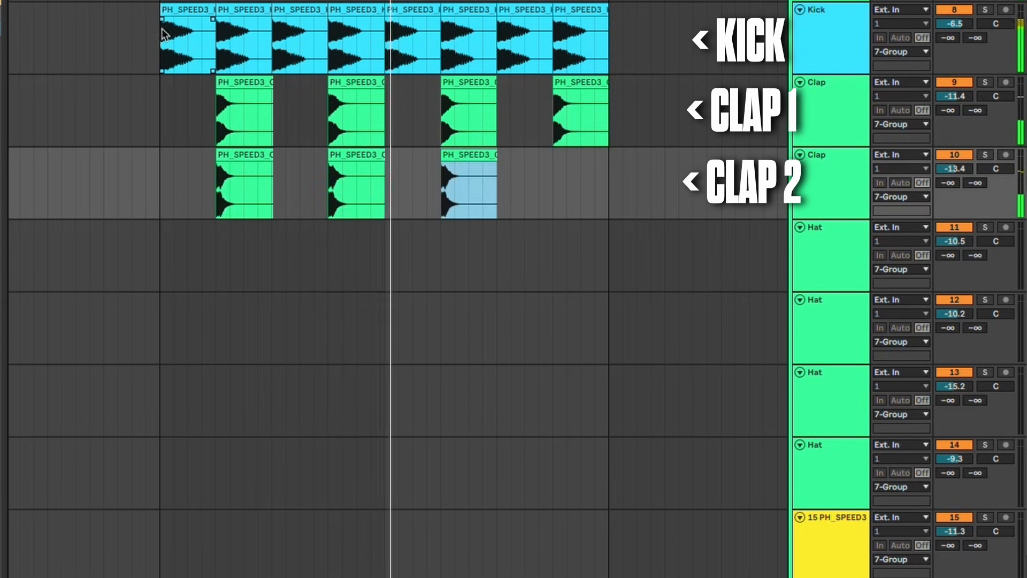
key(ctrl+d)
Step: Place the OPEN 6 hat on every offbeat of both bars on the first Hat track
drag(11, 254, 190, 254)
key(ctrl+d)
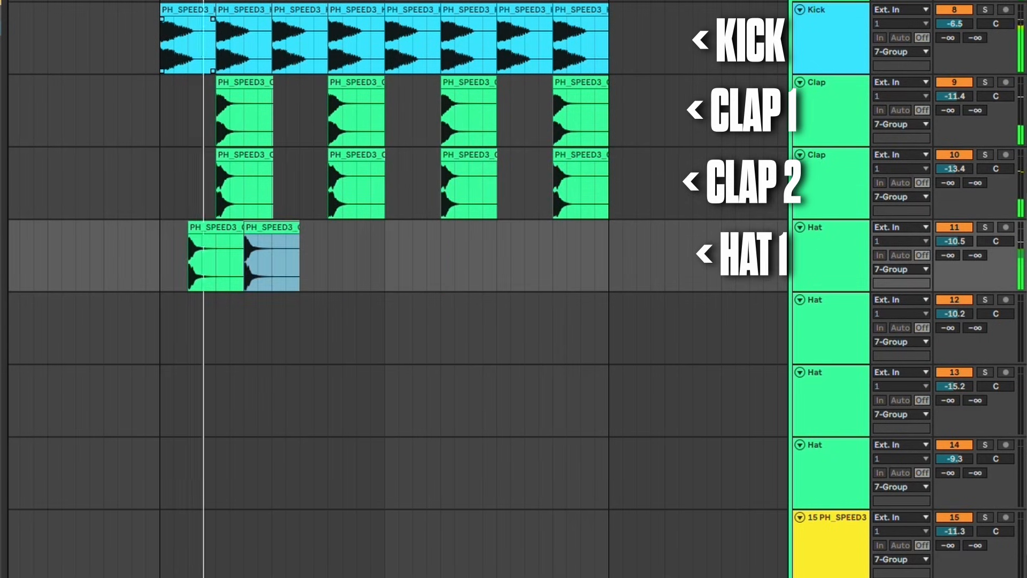
key(ctrl+d)
key(ctrl+d)
key(ctrl+d)
key(ctrl+d)
key(ctrl+d)
key(ctrl+d)
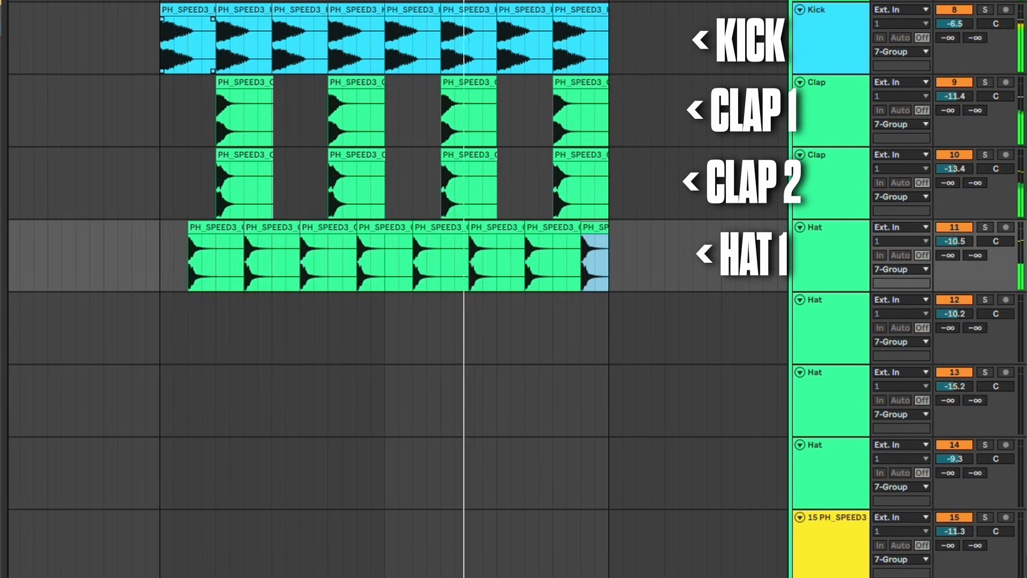
Step: Fill the second Hat track with OPEN 28 clips on every offbeat across both bars
drag(11, 326, 190, 327)
key(ctrl+d)
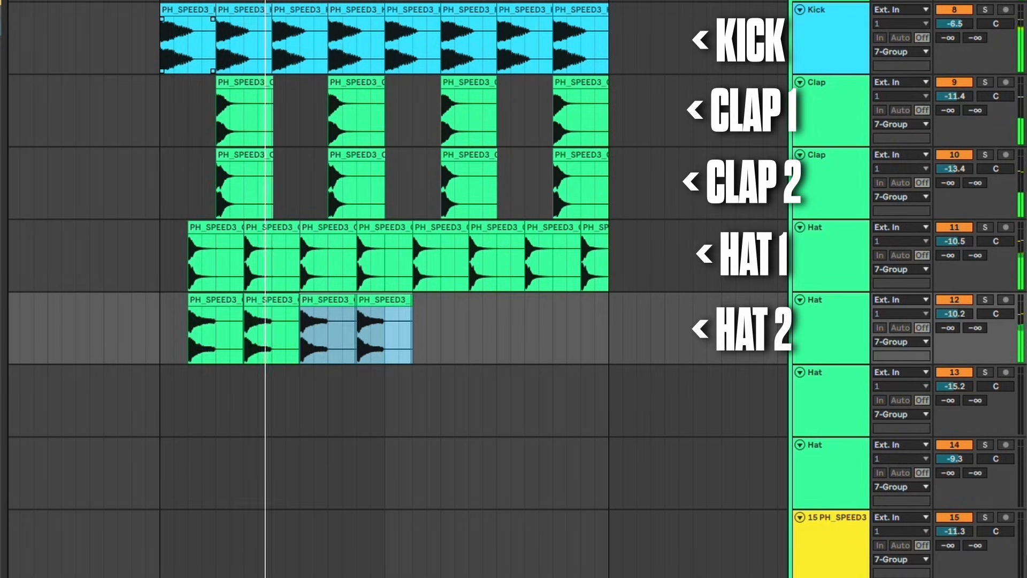
key(ctrl+d)
key(ctrl+d)
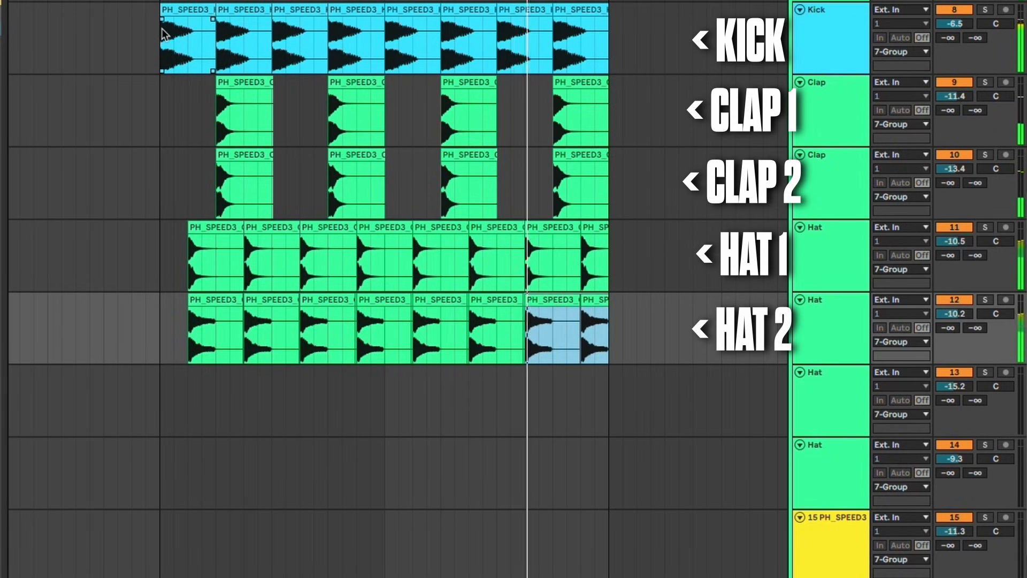
Step: Add OPEN 31 hat clips on every offbeat of both bars on the third Hat track
key(ctrl+v)
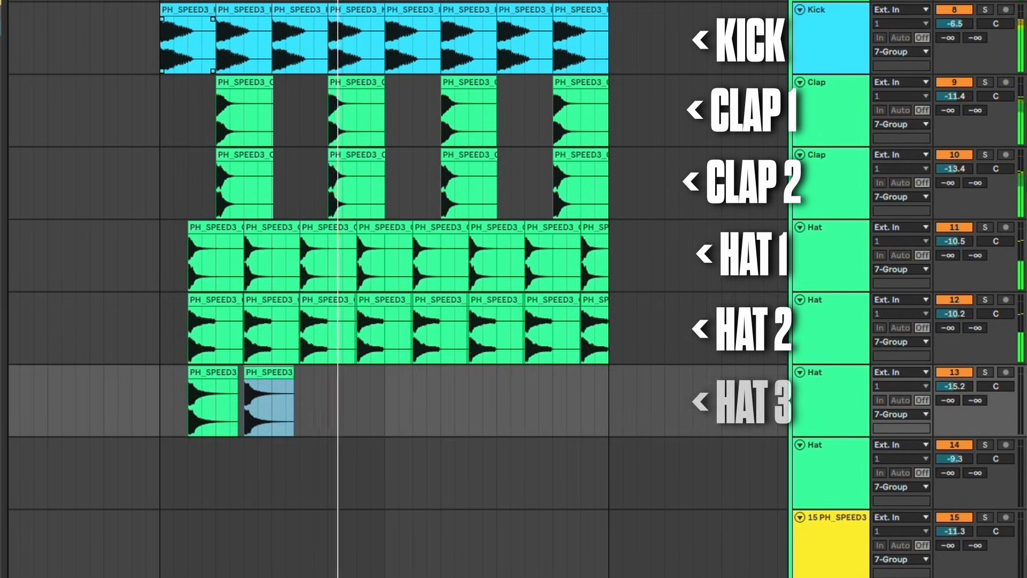
key(ctrl+d)
key(ctrl+d)
key(ctrl+d)
key(ctrl+d)
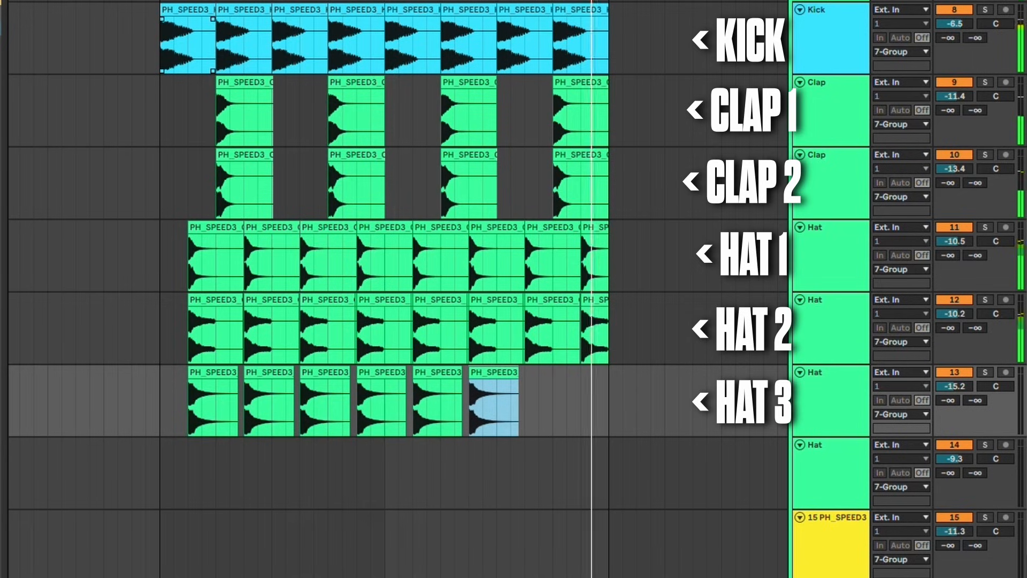
key(ctrl+d)
key(ctrl+d)
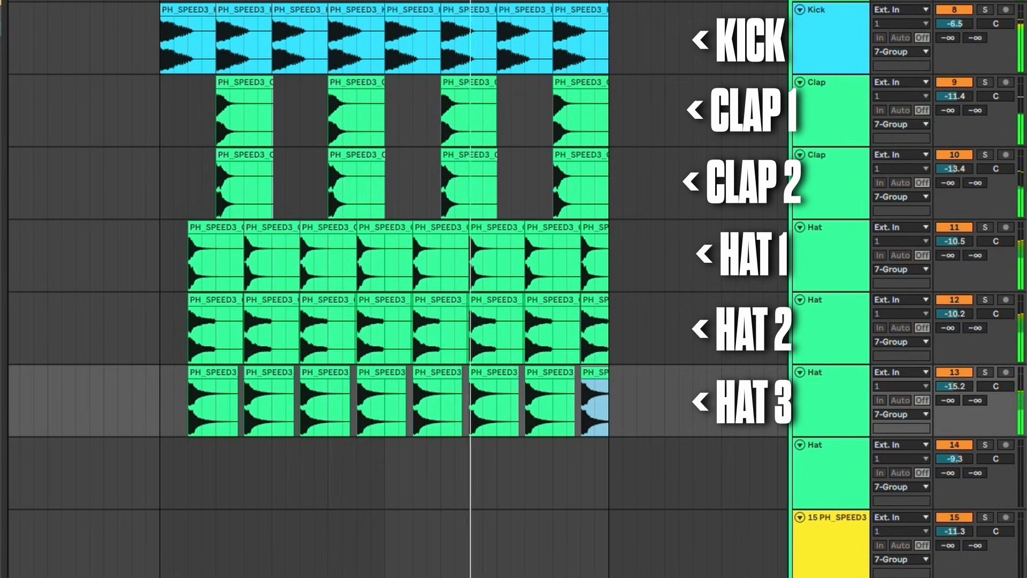
Step: Paste three short hits into the second half of bar 14 on the fourth Hat track
key(plus)
key(ctrl+v)
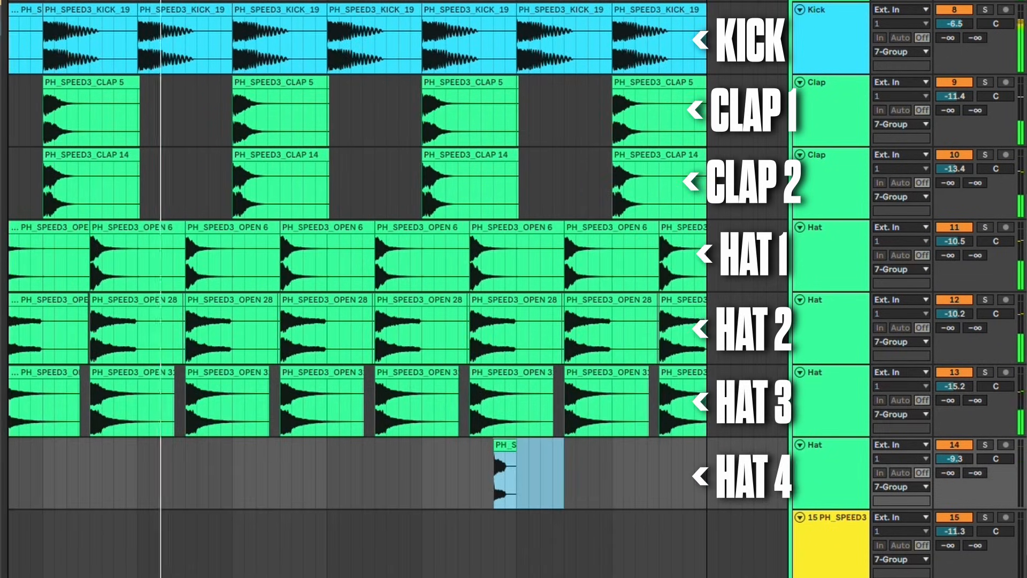
key(ctrl+v)
key(ctrl+v)
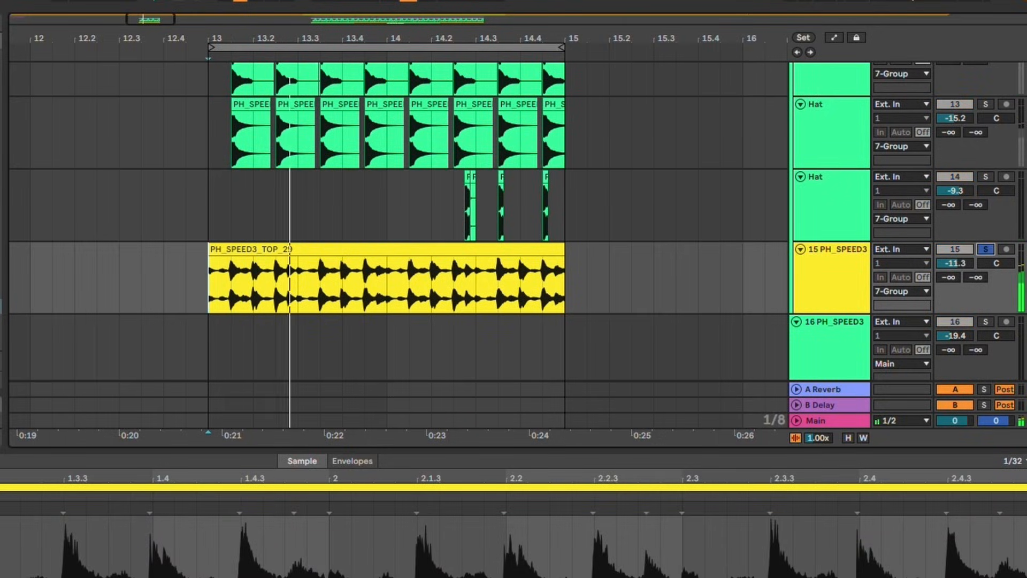
Step: Audition the PH_SPEED3_TOP_29 loop with the rest of the drum group and adjust its track volume
scroll(396, 241, up, 5)
scroll(396, 219, up, 3)
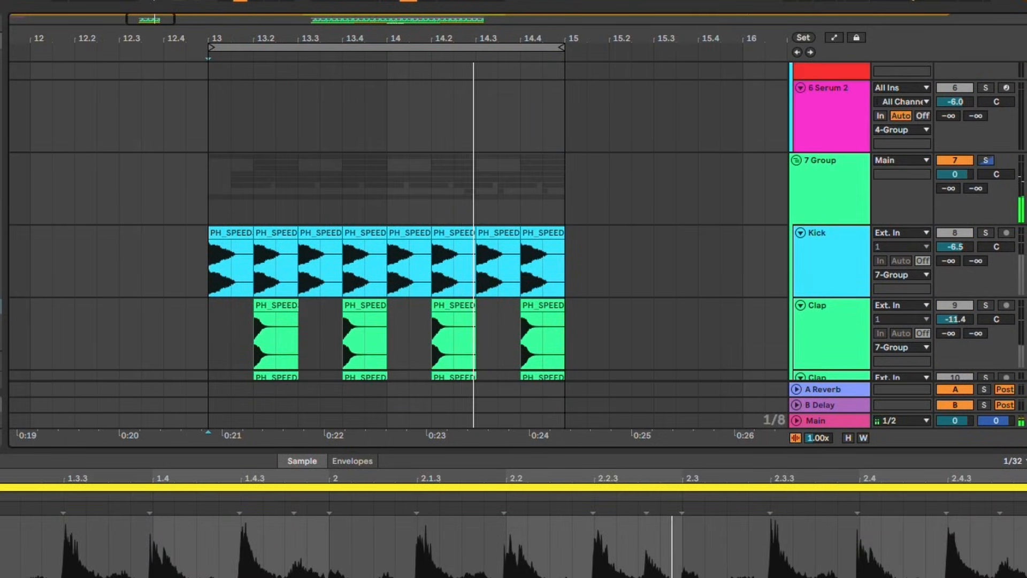
scroll(396, 220, down, 8)
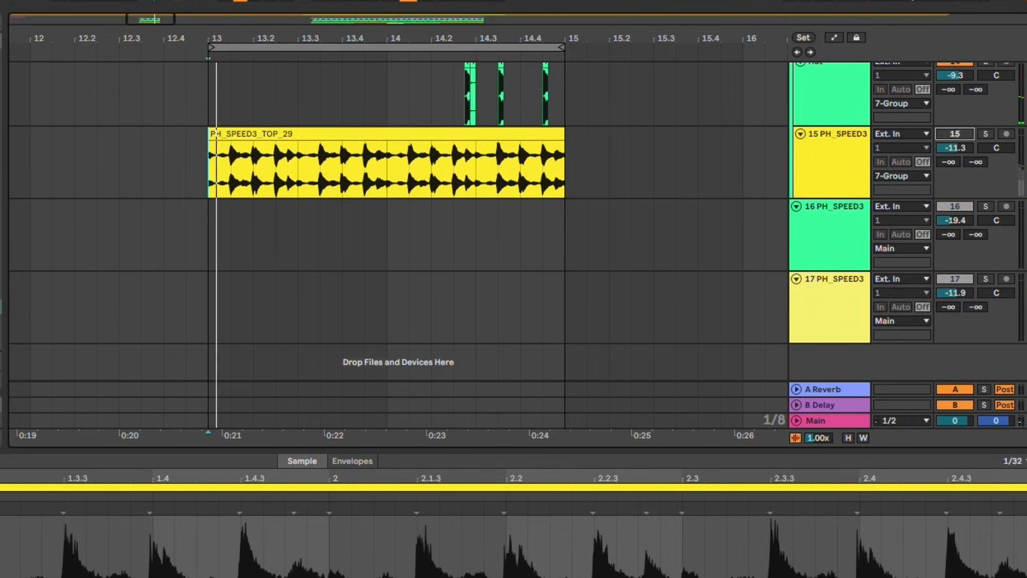
scroll(396, 240, up, 1)
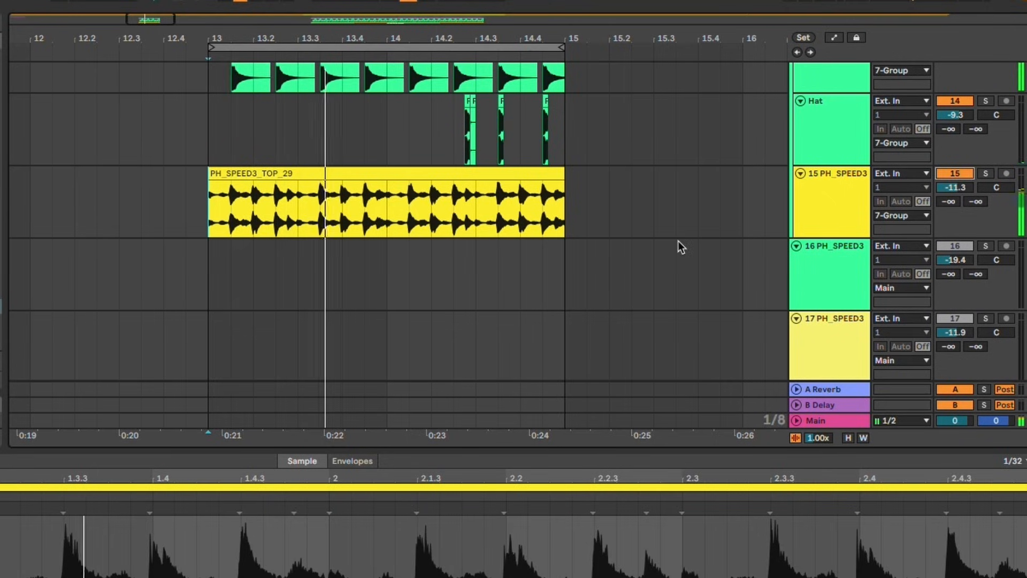
drag(965, 187, 964, 171)
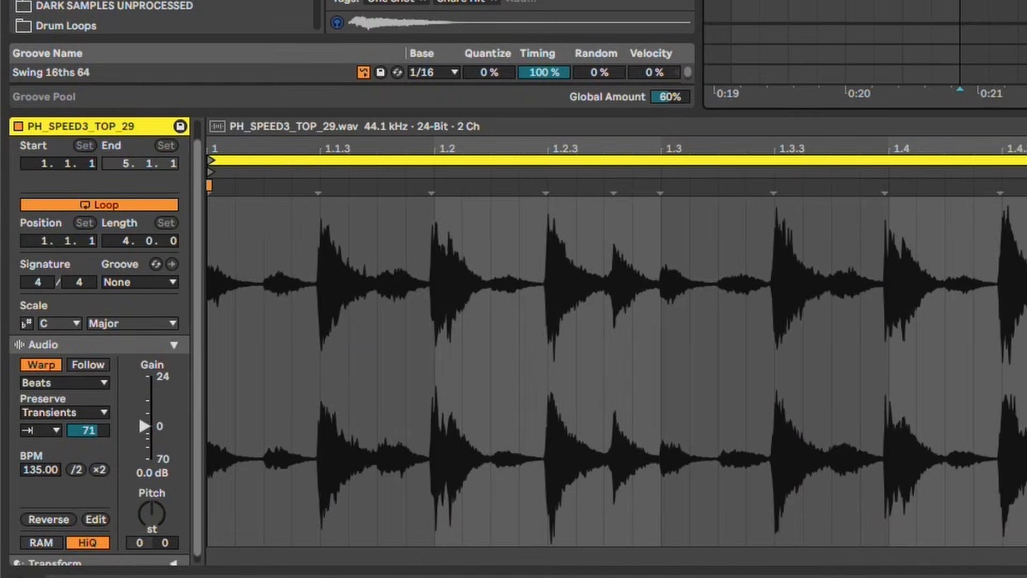
Step: Audition different transient envelope amounts on the PH_SPEED3_TOP_29 clip in Beats warp mode and set the value to 68
click(42, 430)
key(Return)
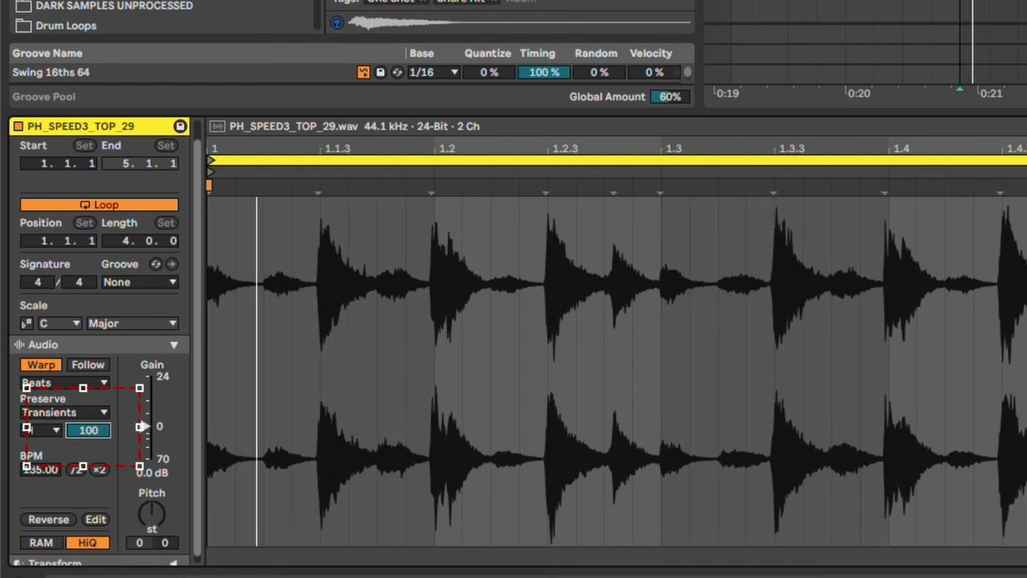
text(43)
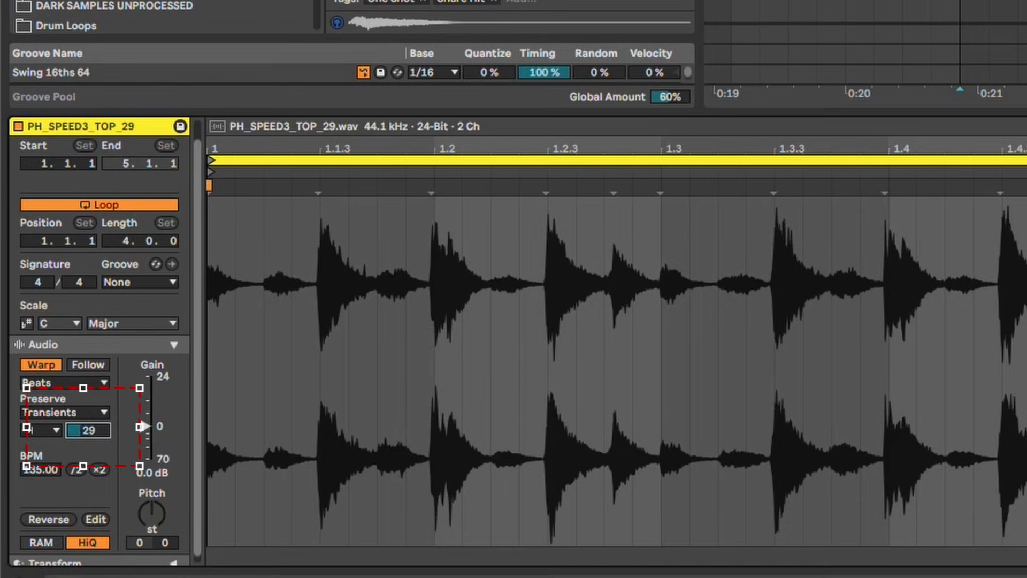
key(Up)
key(Up)
key(Up)
key(Up)
key(Up)
key(Up)
key(Up)
key(Up)
key(Up)
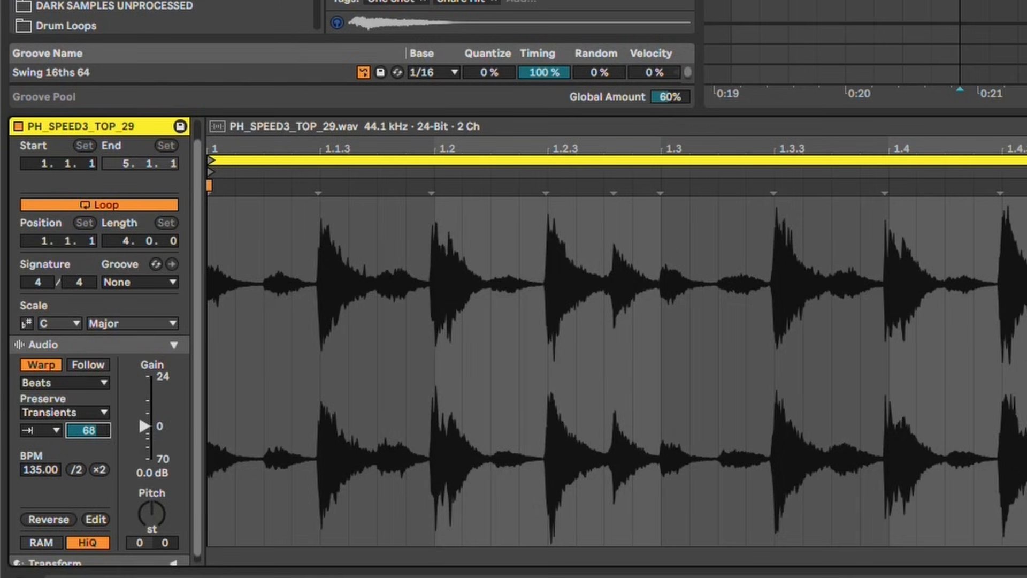
key(Return)
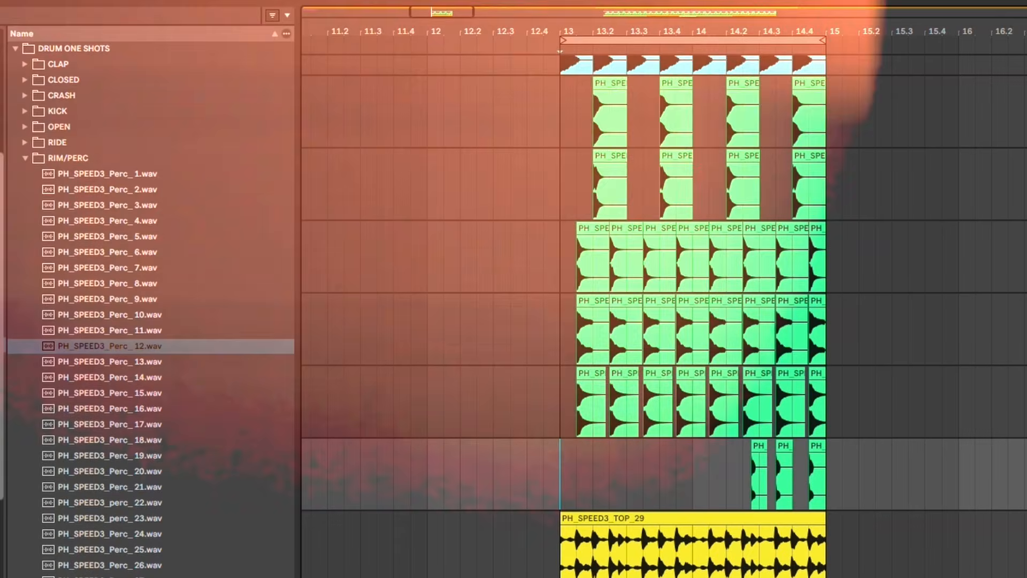
Step: Audition the PH_SPEED3_Perc_13 and Perc_12 samples, then listen to the percussion hits at the end of bar 14
key(plus)
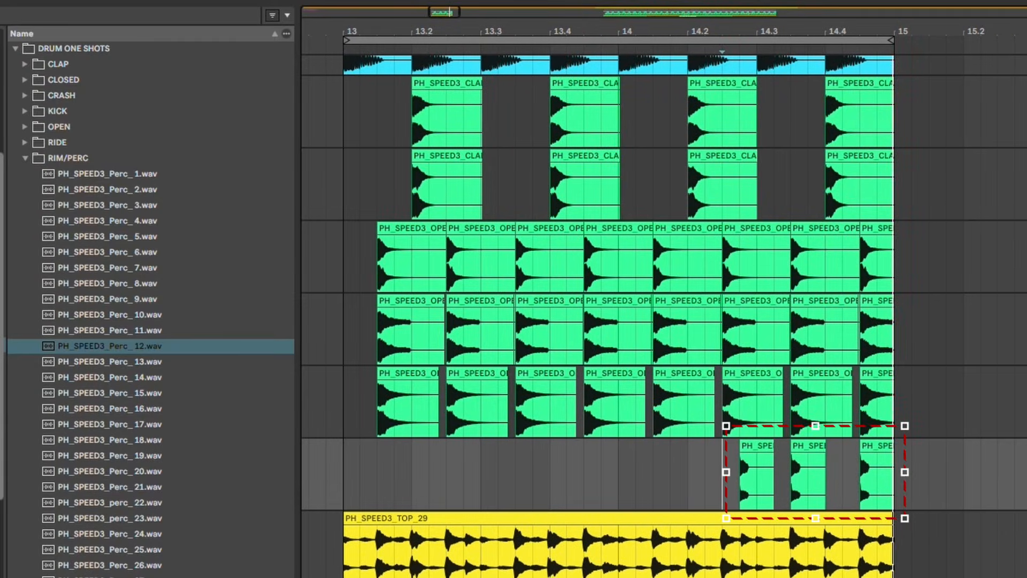
click(110, 362)
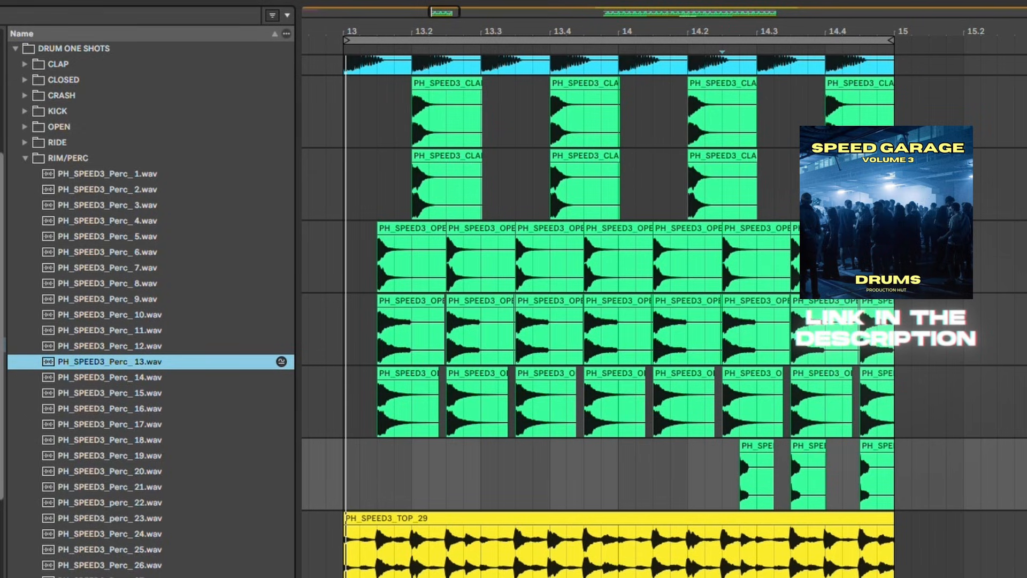
click(109, 346)
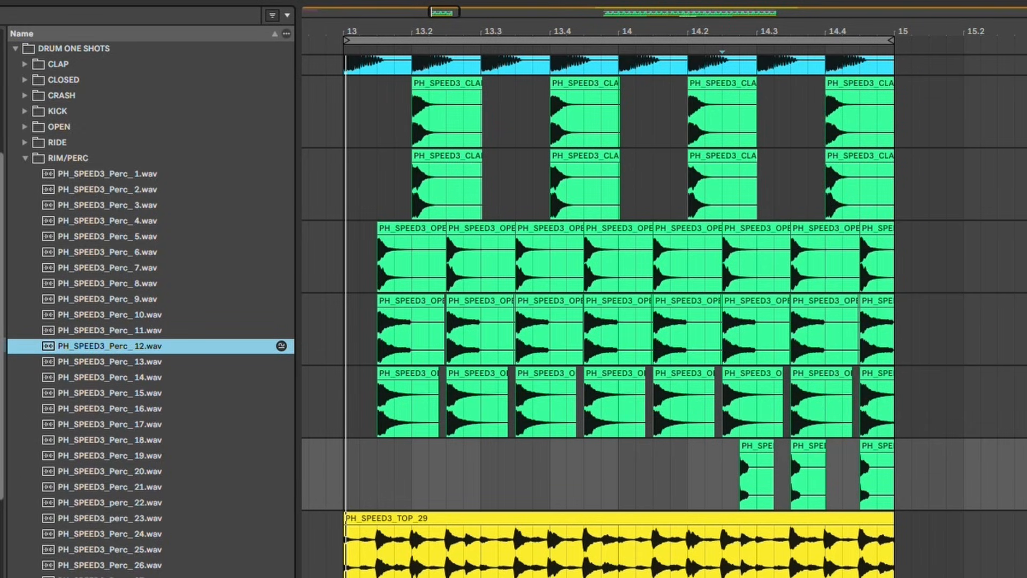
click(717, 474)
scroll(717, 474, up, 3)
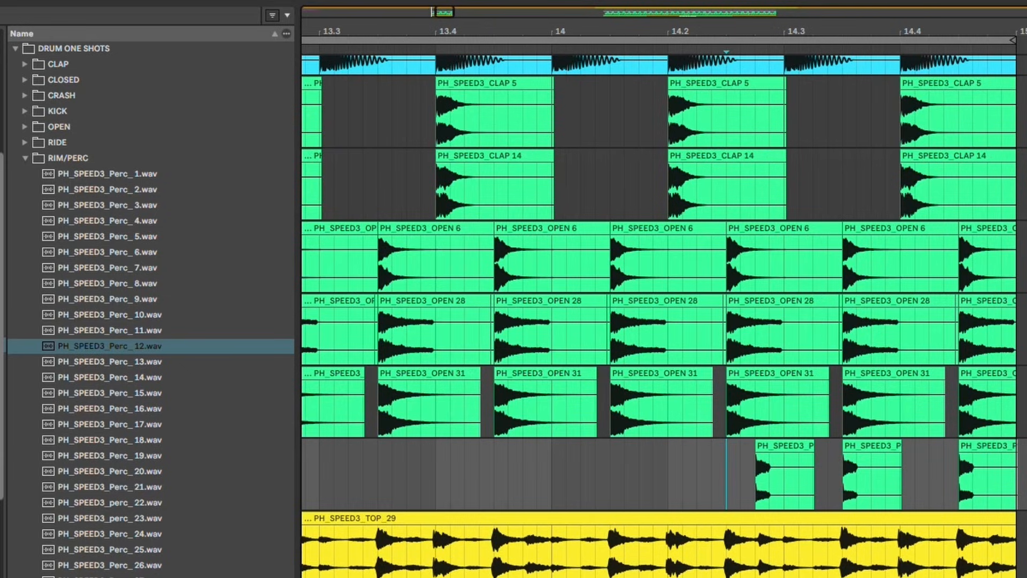
Step: Select the first 1/32 of the OPEN 6 hat between beats 14.2 and 14.3 as a short slice
click(740, 262)
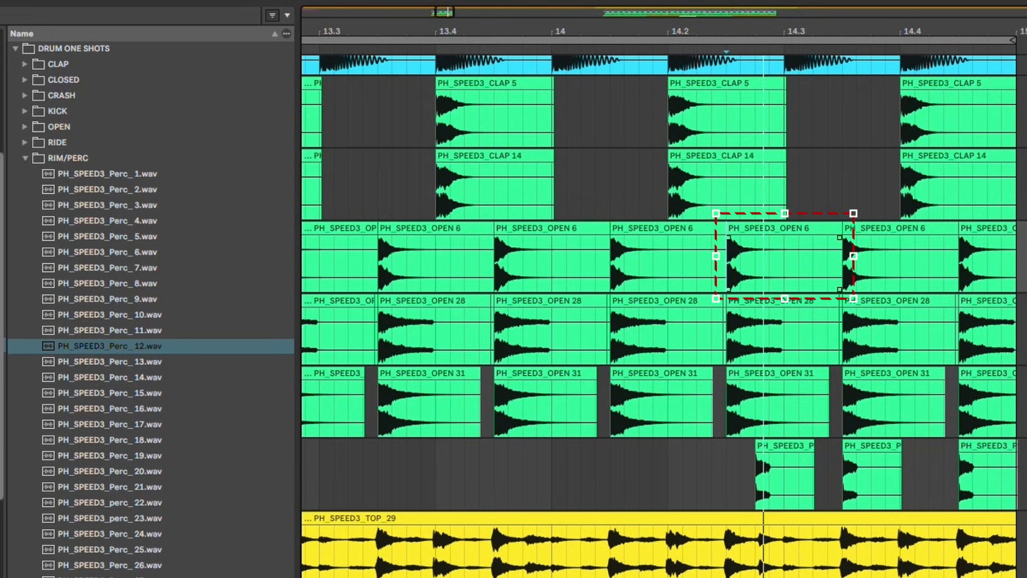
drag(727, 262, 740, 262)
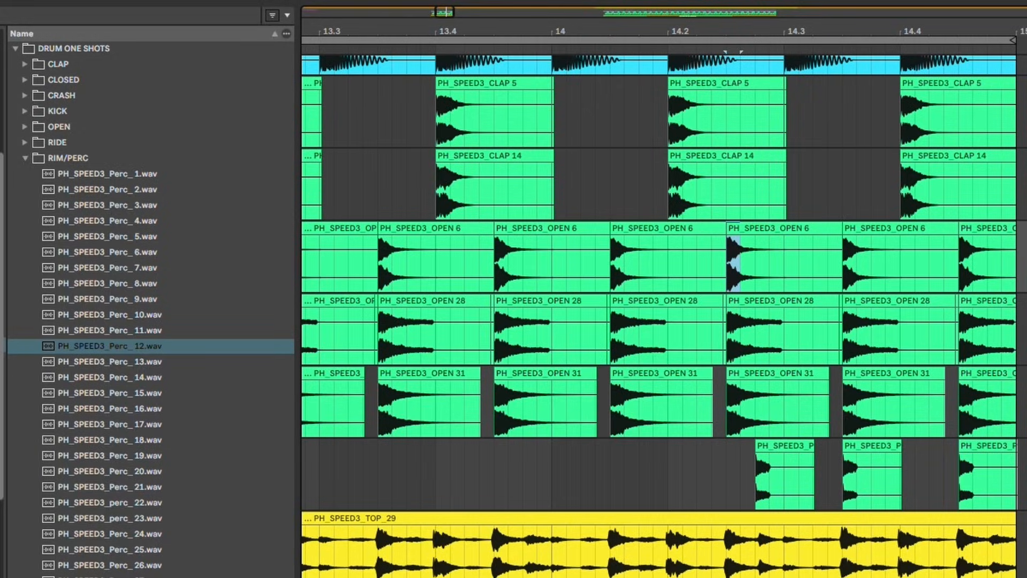
key(Left)
key(Left)
key(Left)
key(Left)
key(Left)
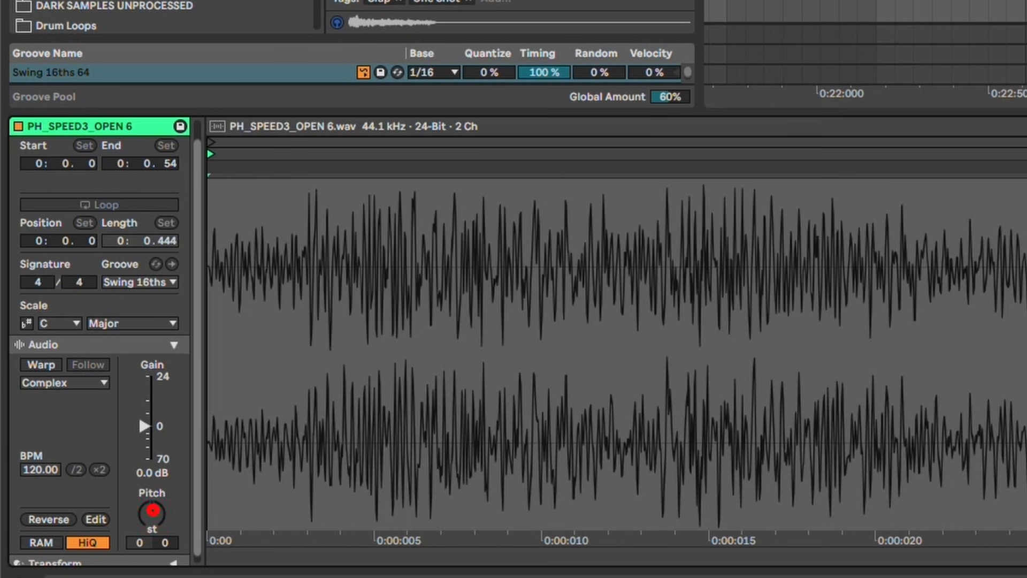
Step: Transpose the short OPEN 6 slice down 5 semitones and set the fourth Hat track's volume to -11.9 dB
drag(153, 511, 152, 527)
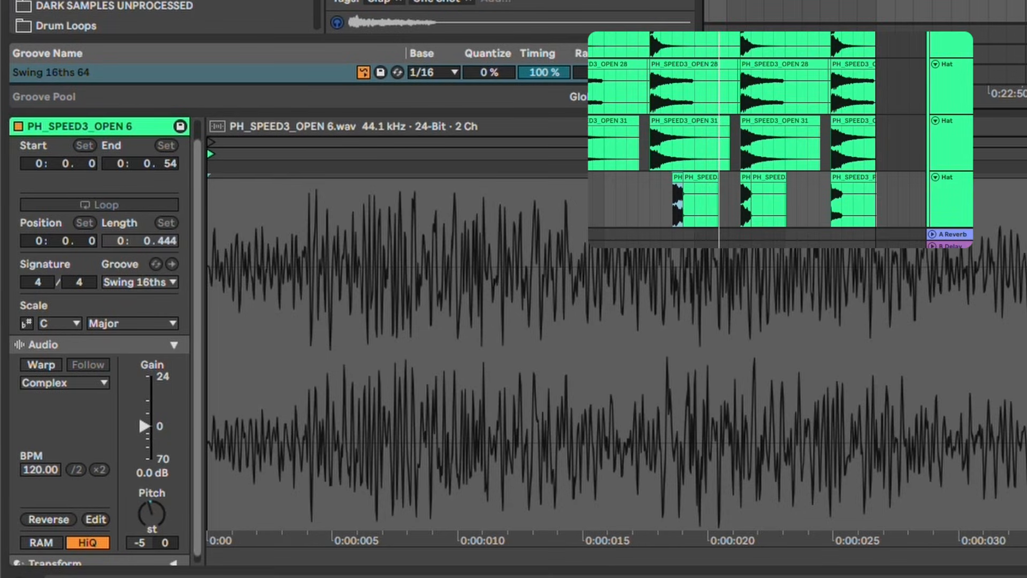
drag(151, 514, 151, 529)
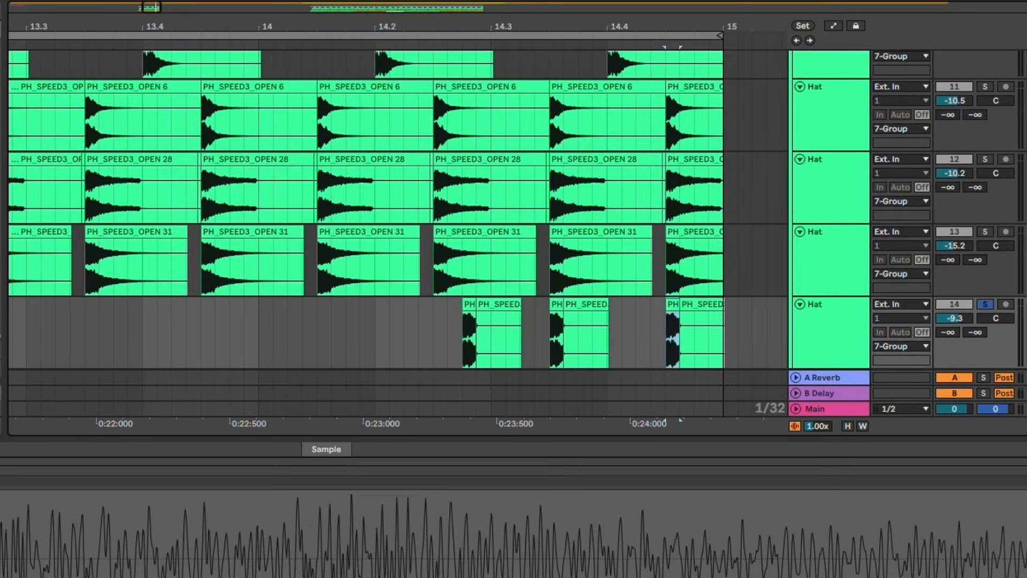
click(201, 332)
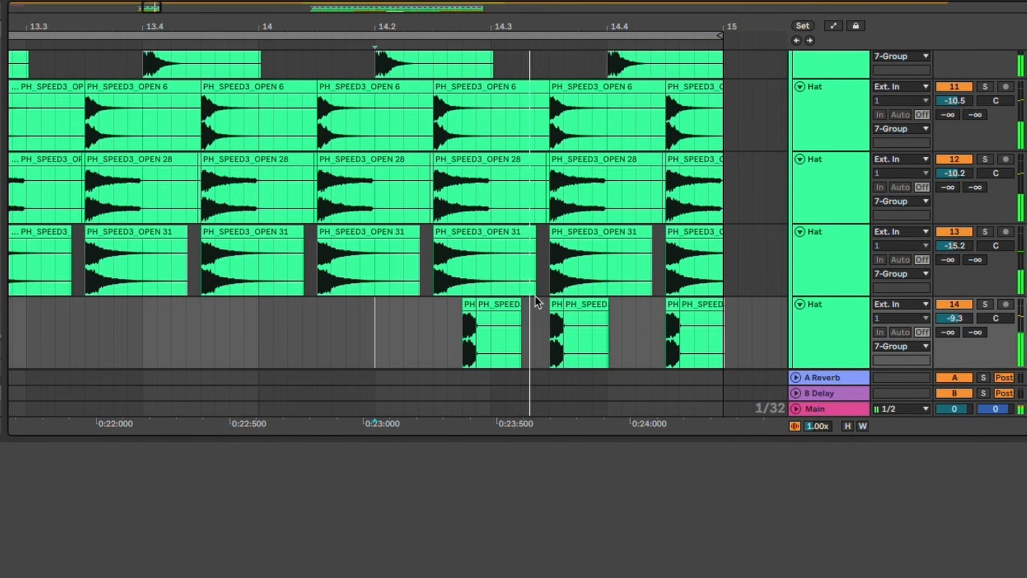
drag(955, 318, 955, 327)
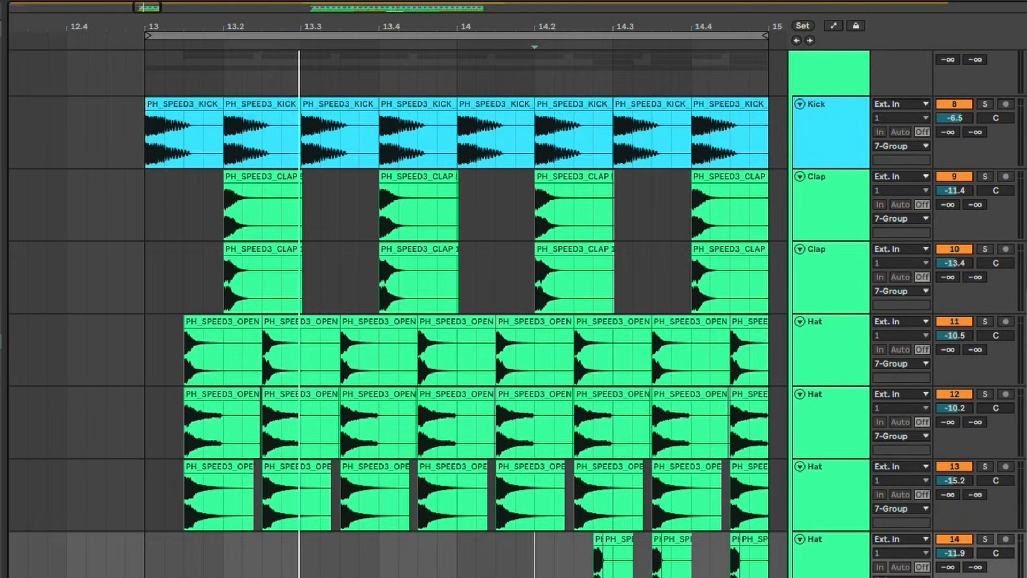
Step: Compare the clip gain of the first and second OPEN 6 hats on the first Hat track
click(222, 353)
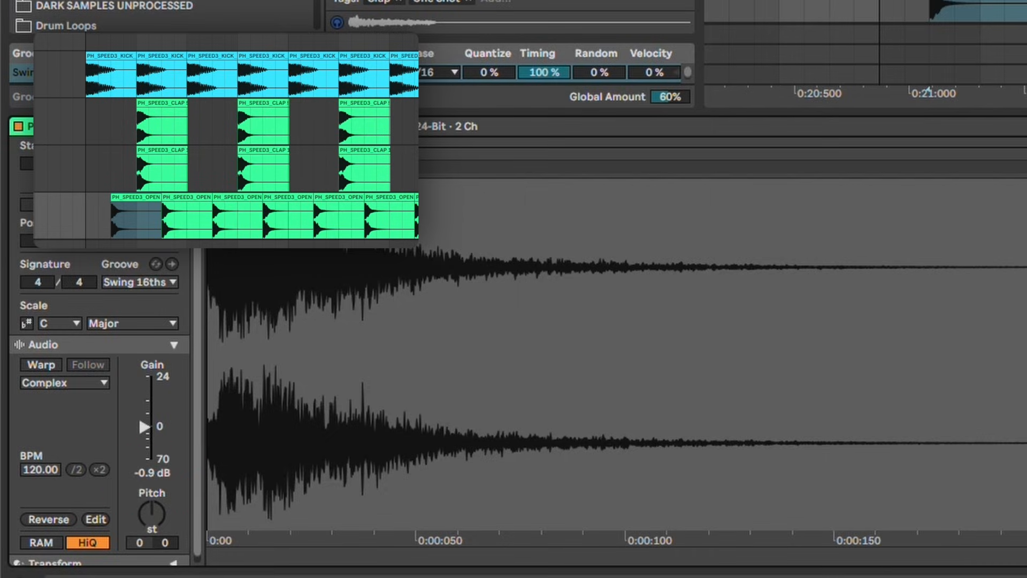
click(182, 218)
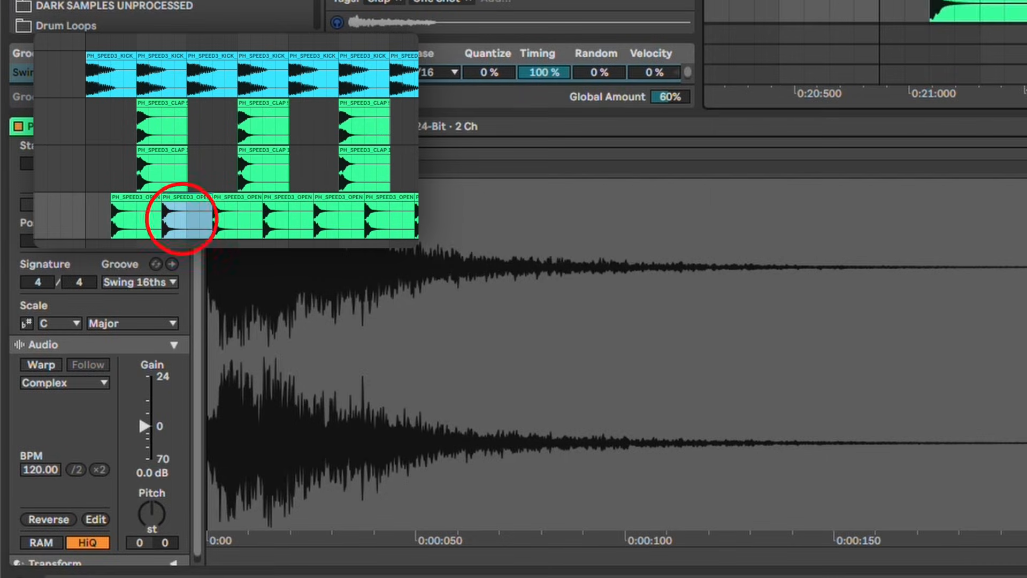
click(136, 219)
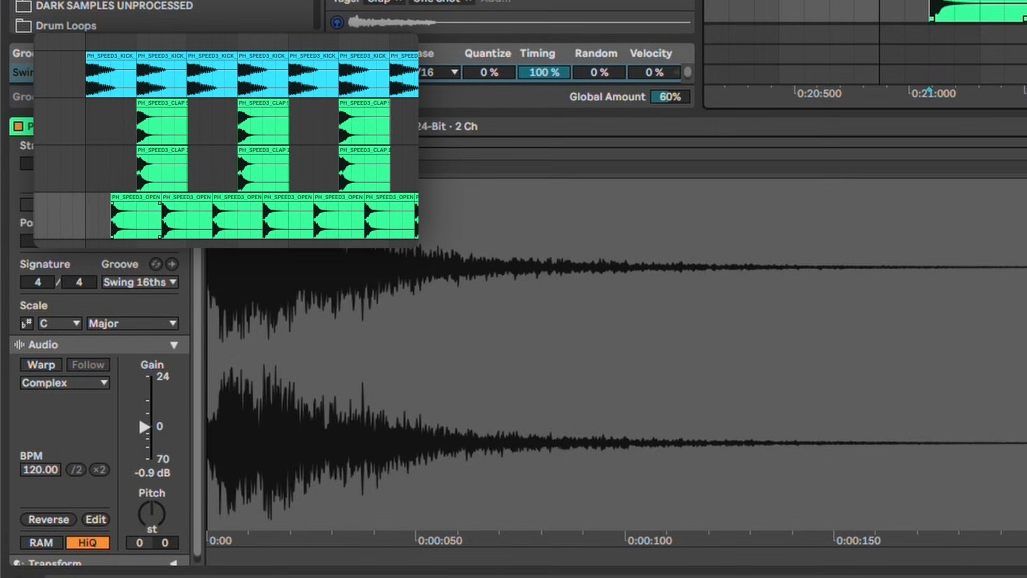
Step: Compare the clip gain and pitch settings of the first two open hats on the second and third Hat tracks
scroll(225, 161, down, 1)
click(136, 191)
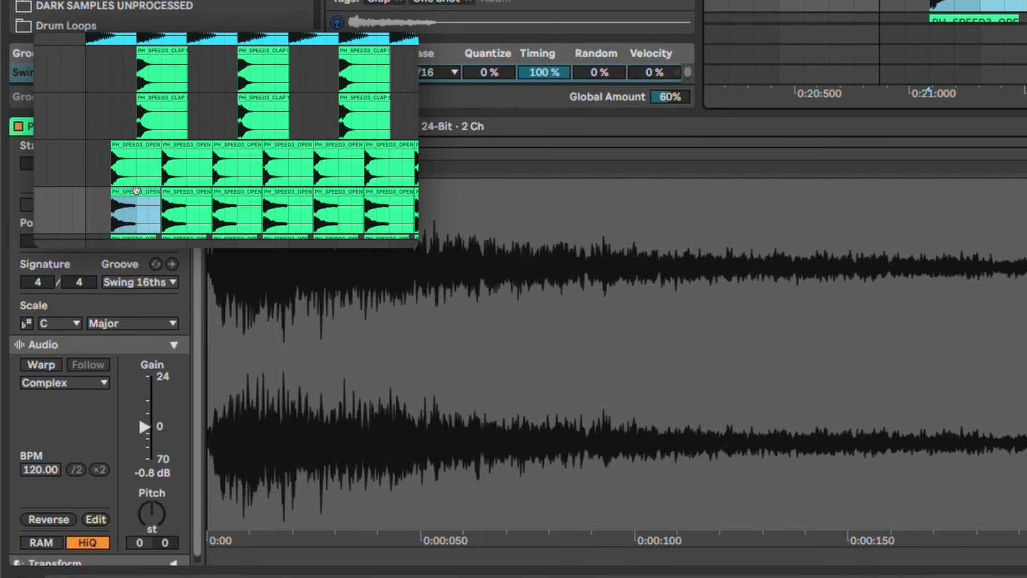
click(178, 191)
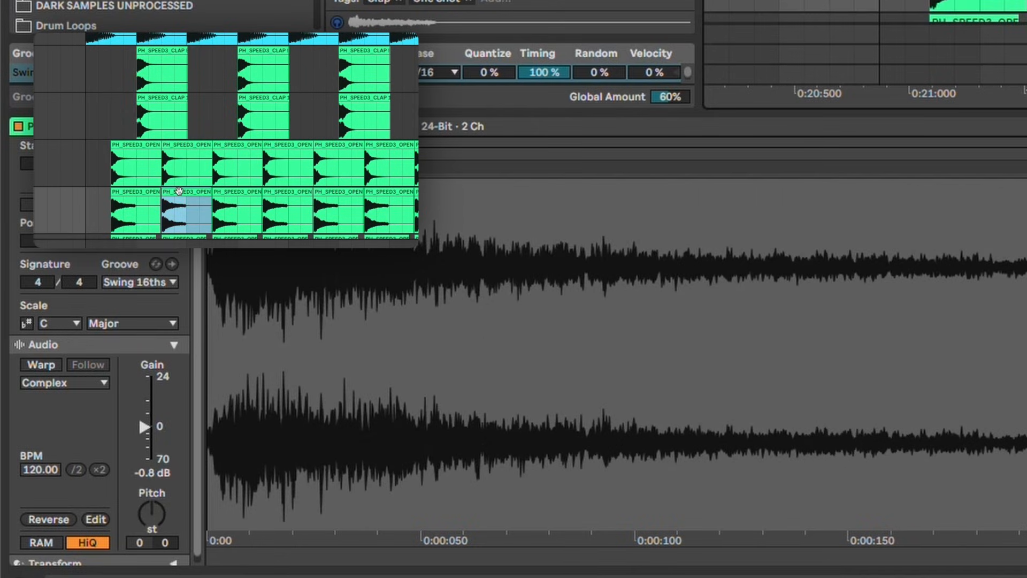
scroll(179, 191, down, 1)
click(134, 214)
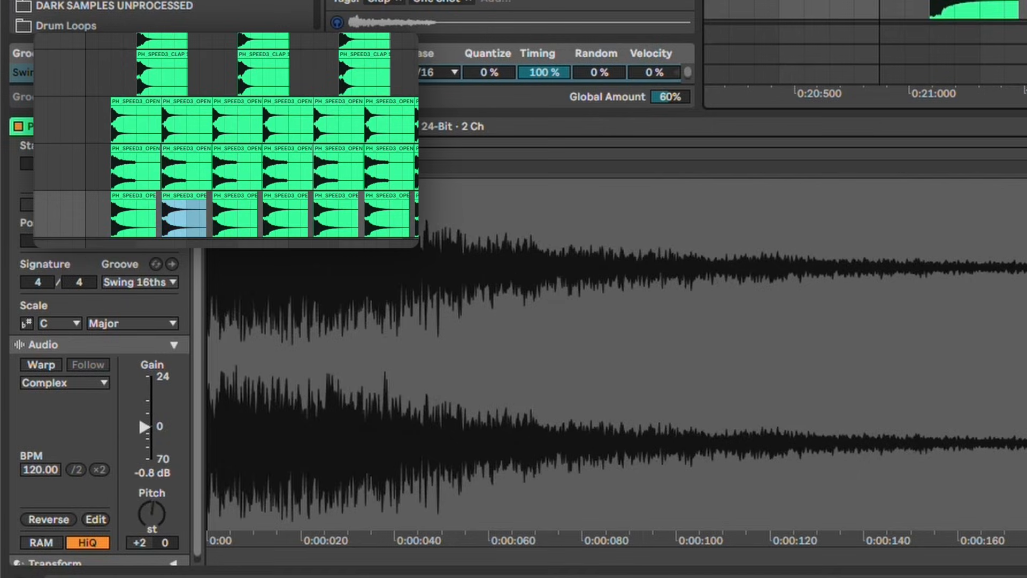
scroll(225, 134, up, 1)
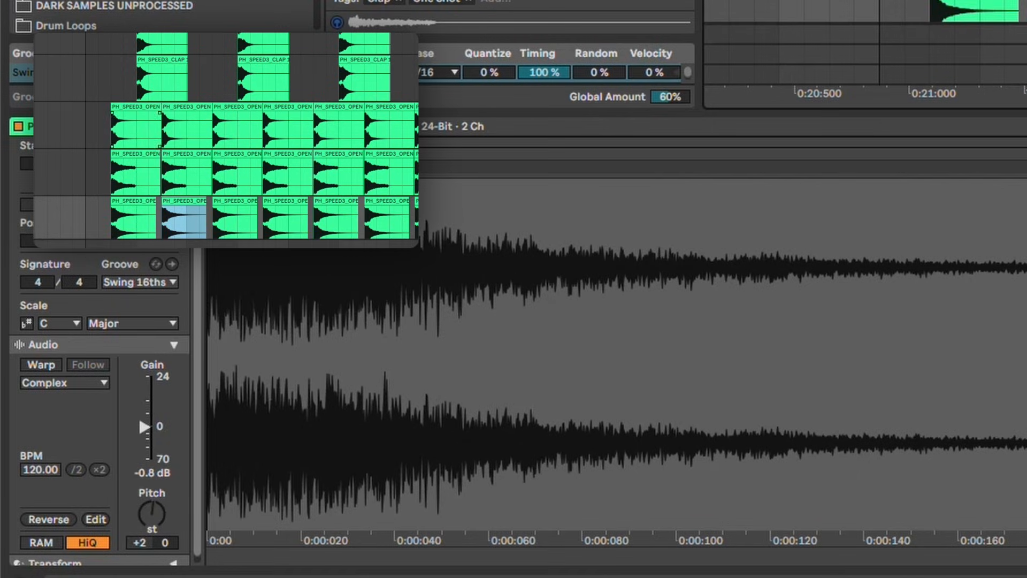
click(135, 128)
click(186, 174)
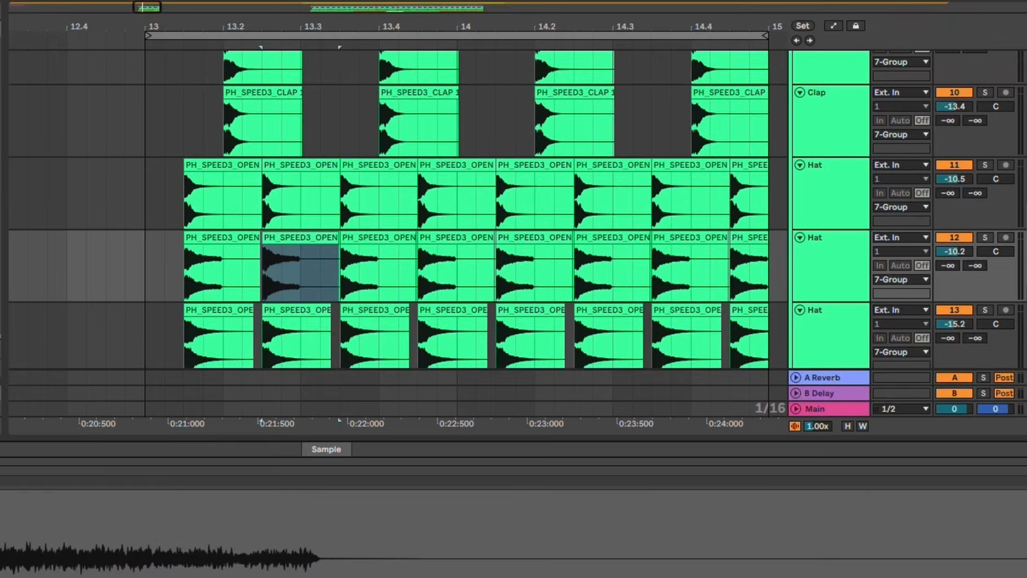
Step: Duplicate the first two hat clips on the second Hat track three times and play the loop from before bar 13
drag(339, 273, 202, 273)
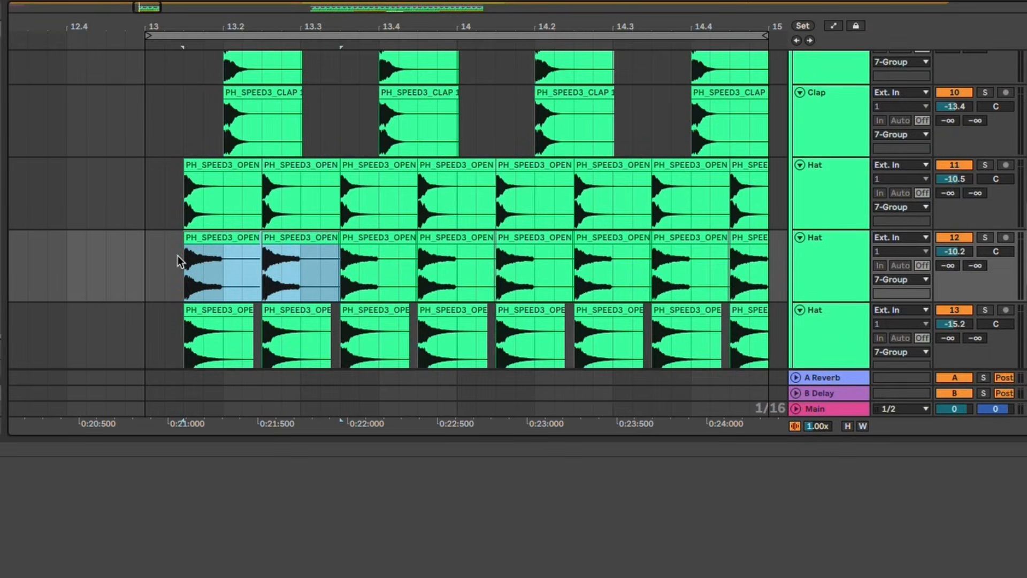
key(ctrl+d)
key(ctrl+d)
key(ctrl+d)
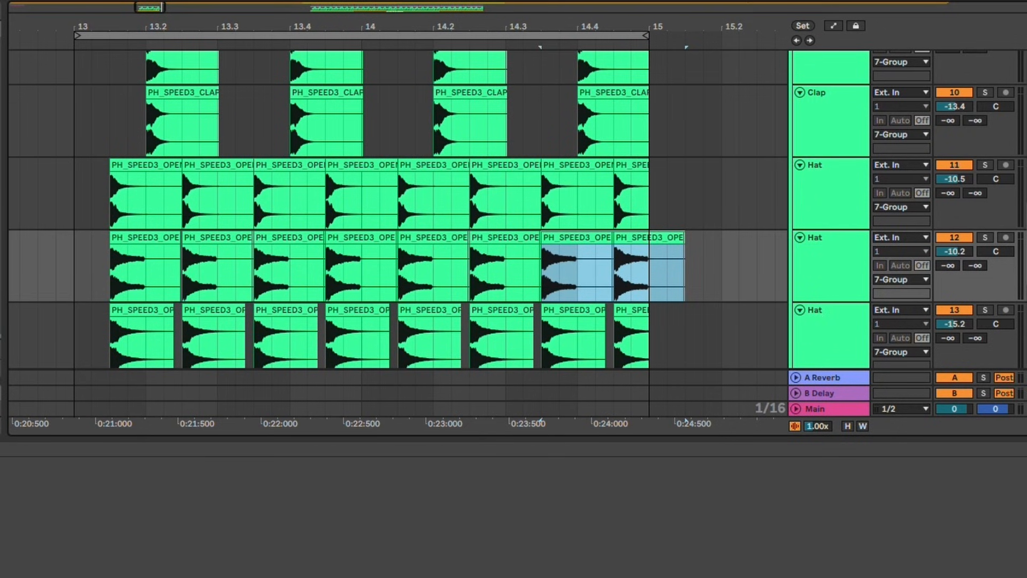
click(37, 258)
key(space)
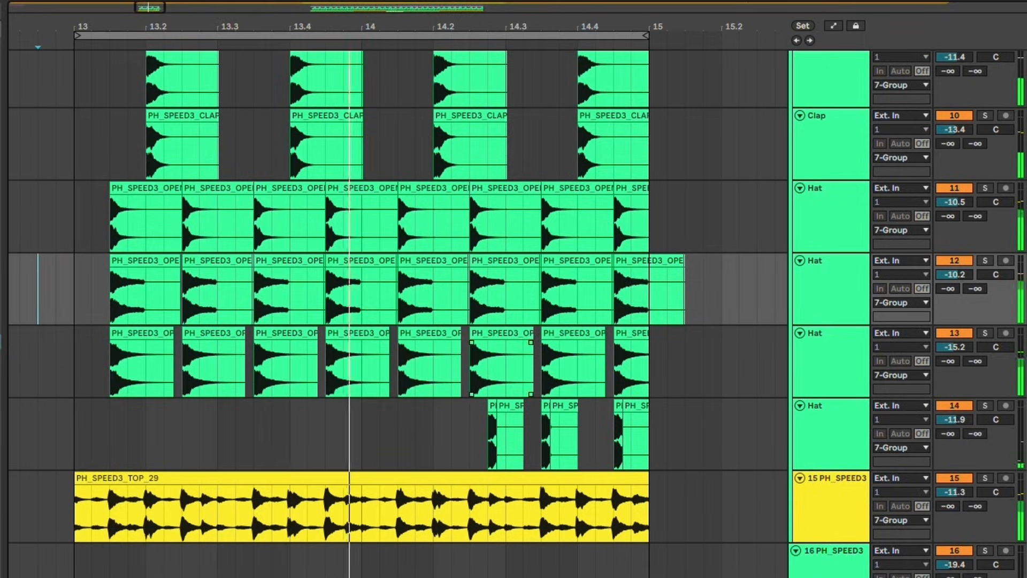
Step: Move the Kick track out of the drum group into 4 Group and open the drum group's effect chain
scroll(499, 391, up, 8)
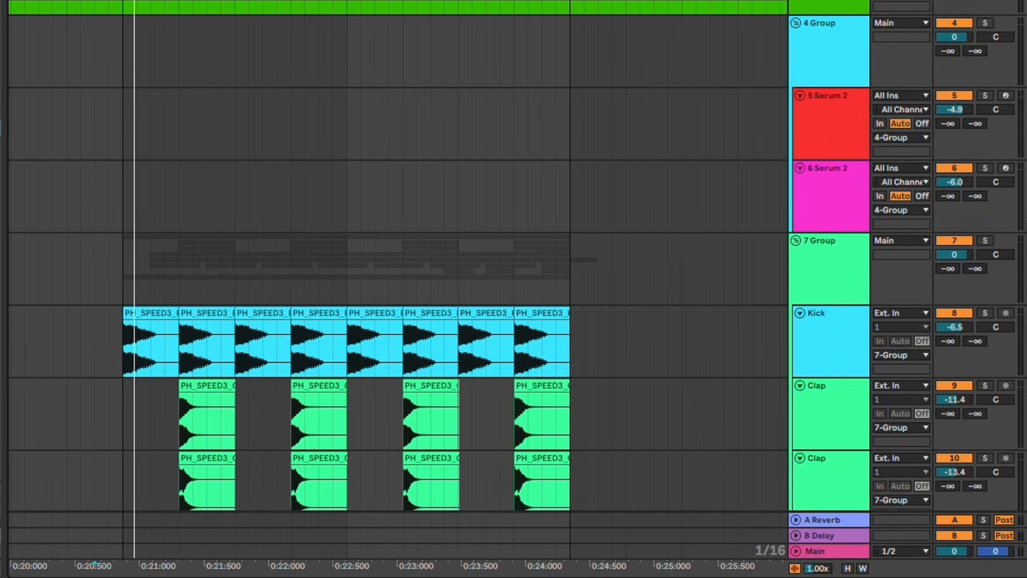
drag(835, 314, 834, 229)
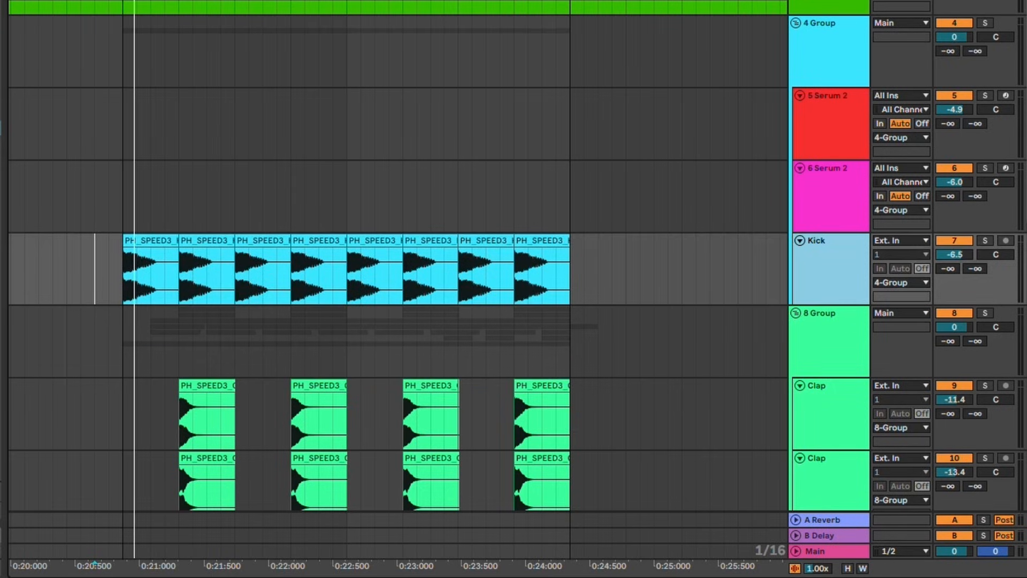
double_click(832, 316)
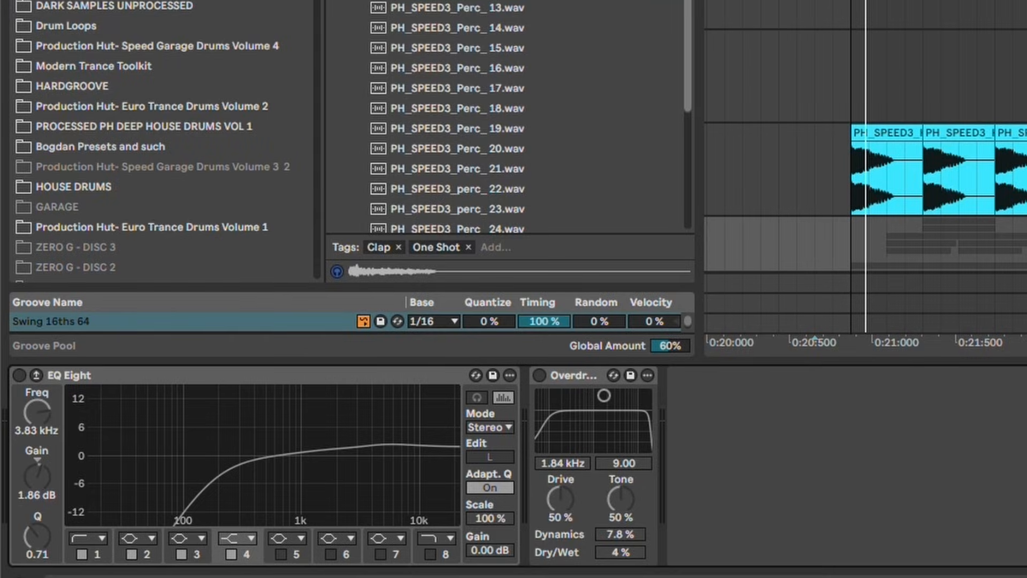
Step: Turn on the drum group's EQ Eight and play the drums to compare them with and without it
click(216, 476)
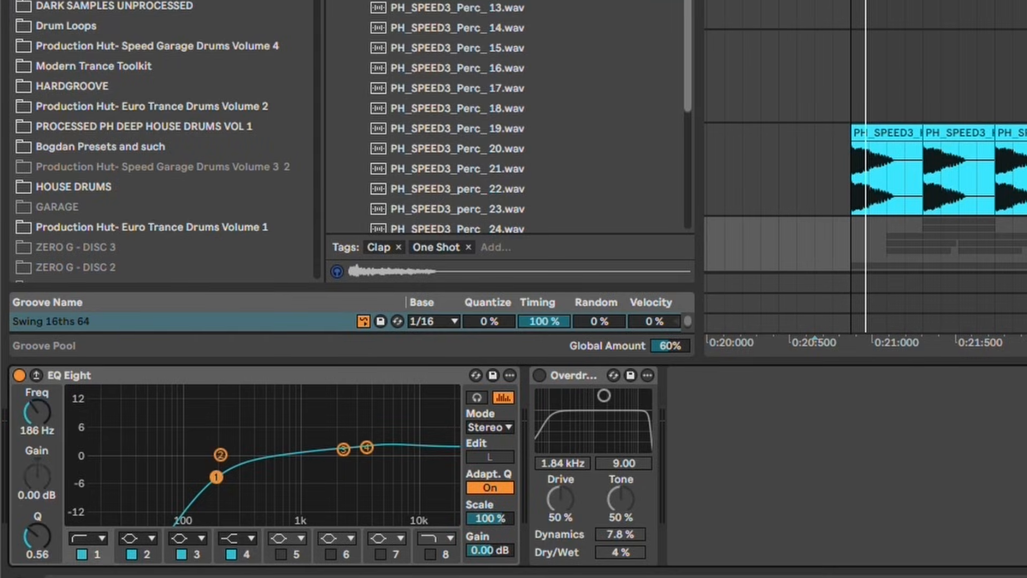
scroll(865, 145, down, 4)
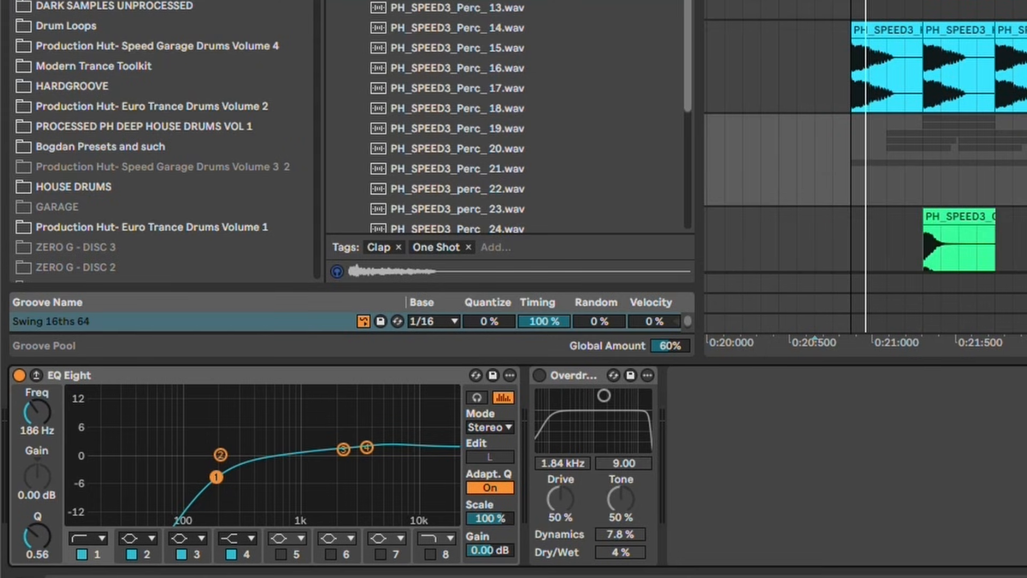
key(space)
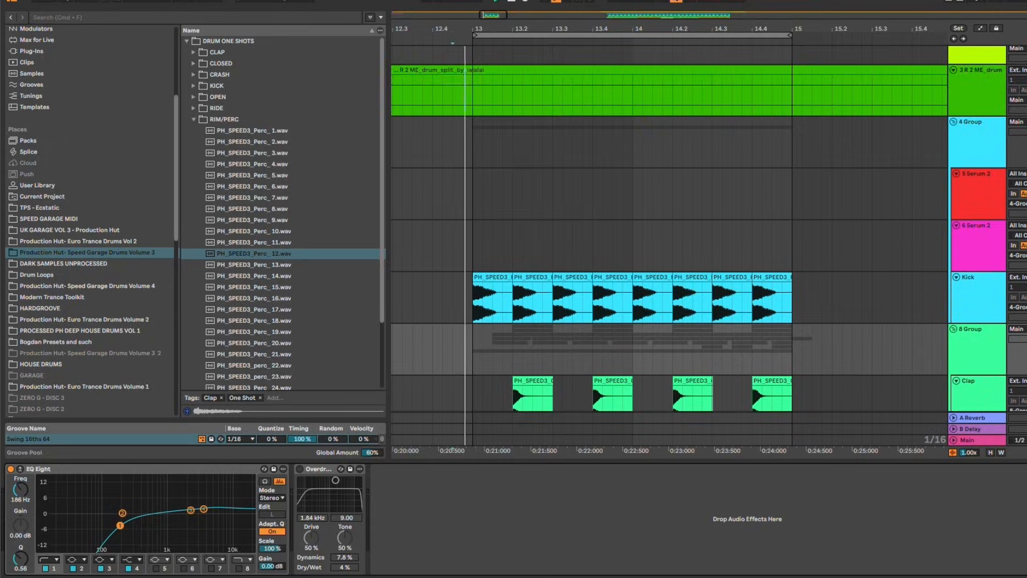
scroll(865, 160, down, 3)
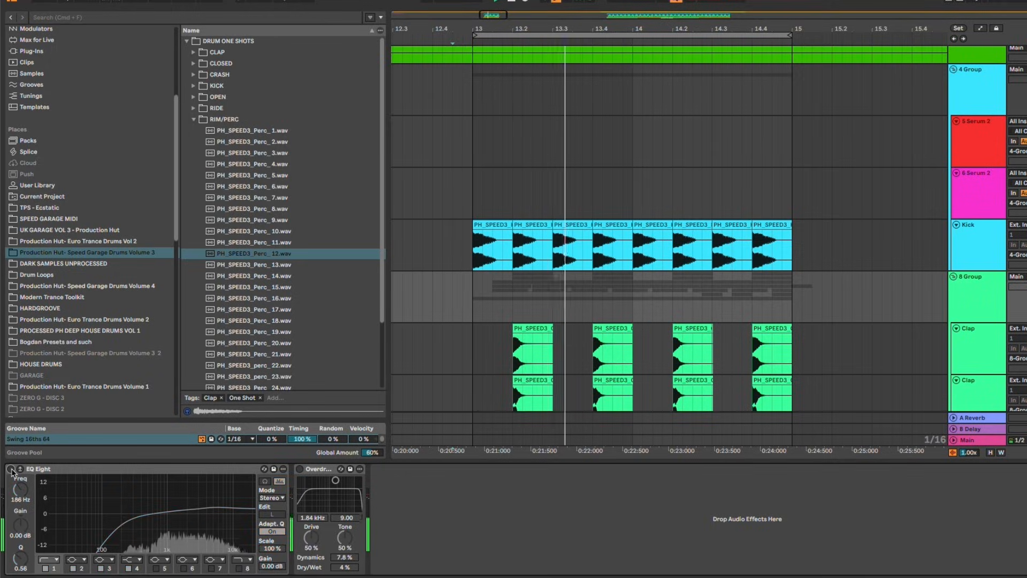
key(space)
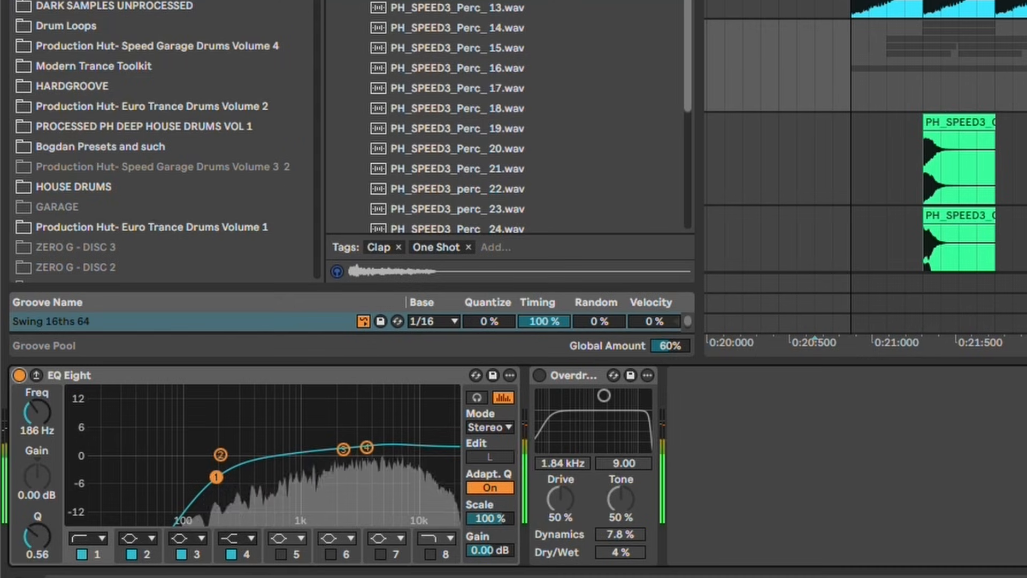
Step: Turn on the drum group's Overdrive and play the drums to compare them with and without it
click(203, 509)
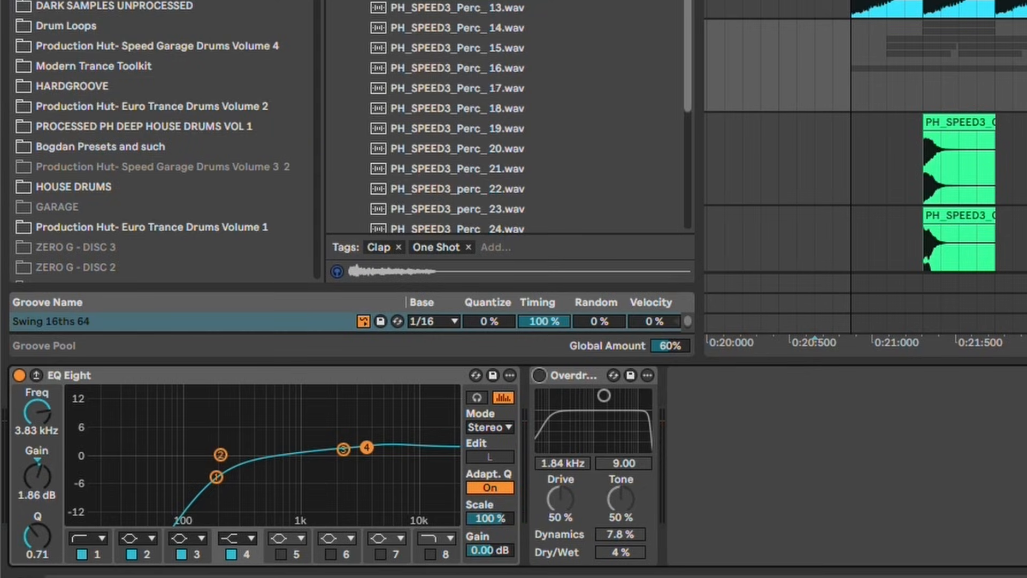
key(0)
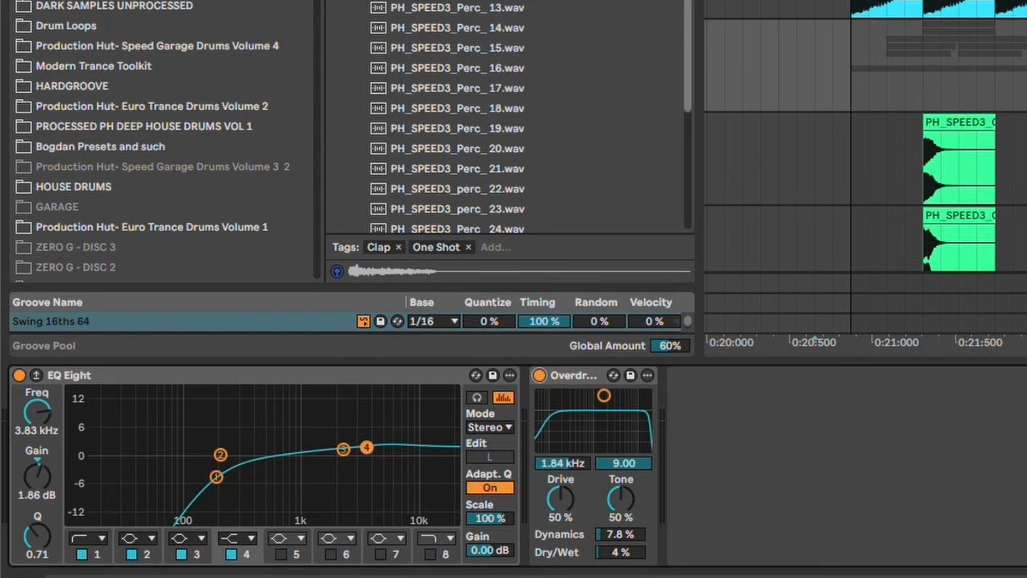
key(0)
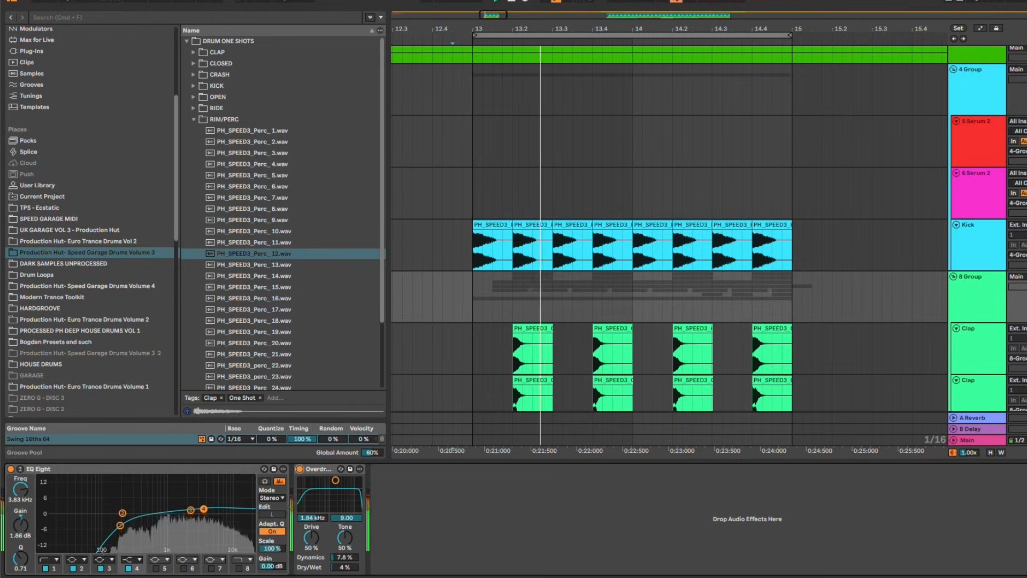
click(300, 470)
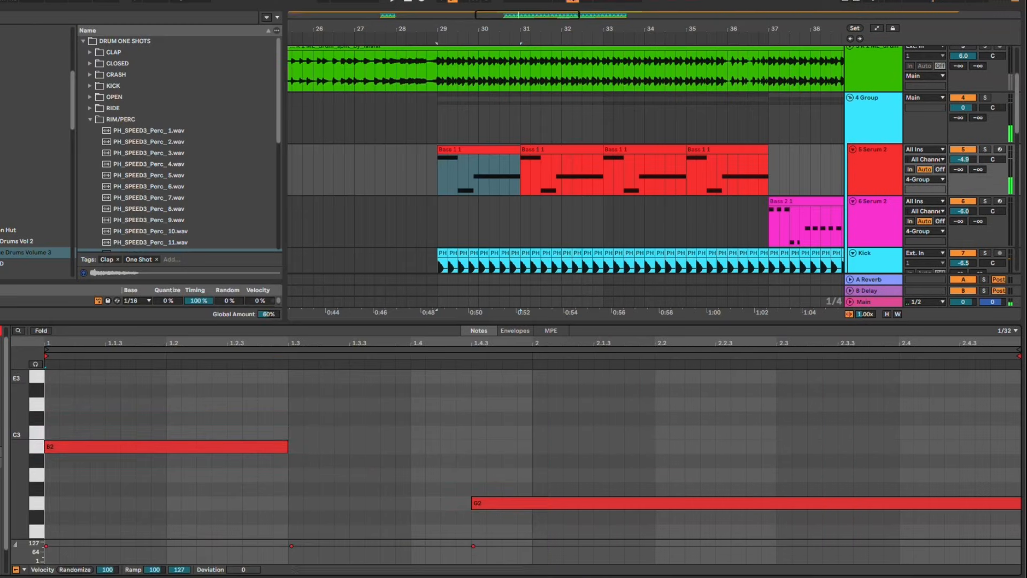
Step: Examine the E2 and G2 notes in the first Bass 1 clip
scroll(532, 454, down, 2)
click(246, 389)
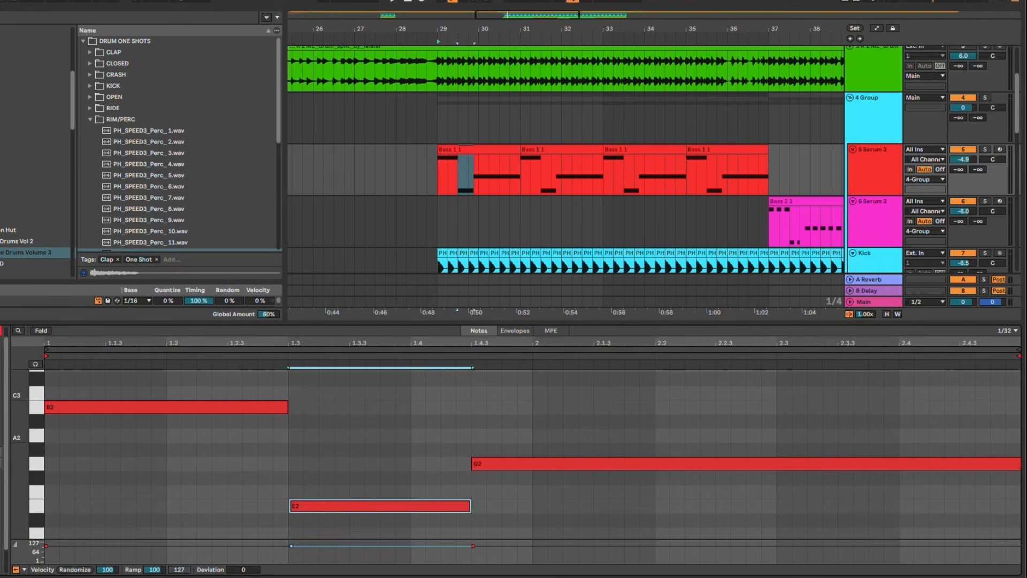
click(530, 463)
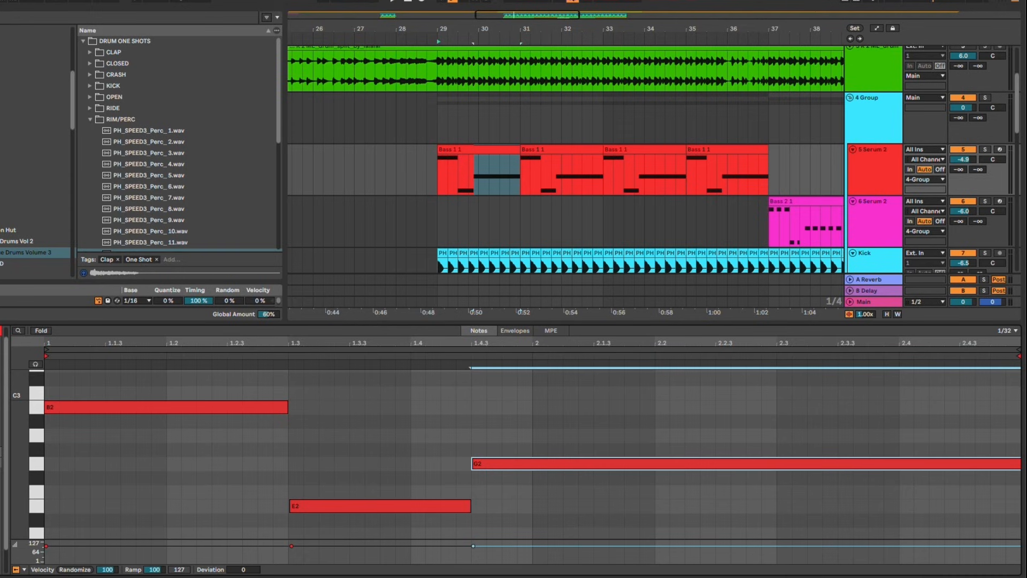
Step: Open the Bass- R 2 ME patch in Serum 2 and turn off oscillators A, B and C
key(shift+Tab)
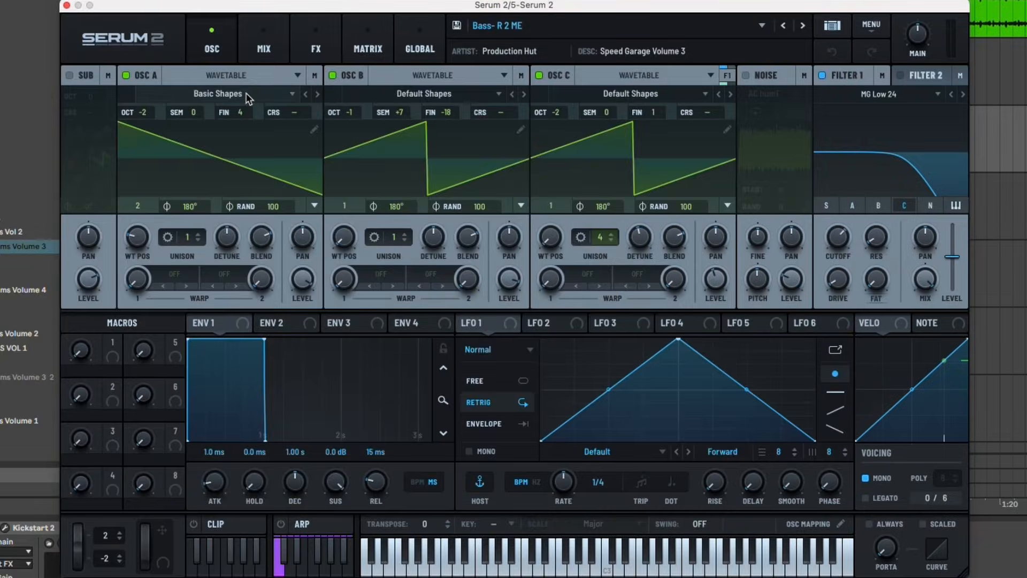
click(332, 74)
click(539, 75)
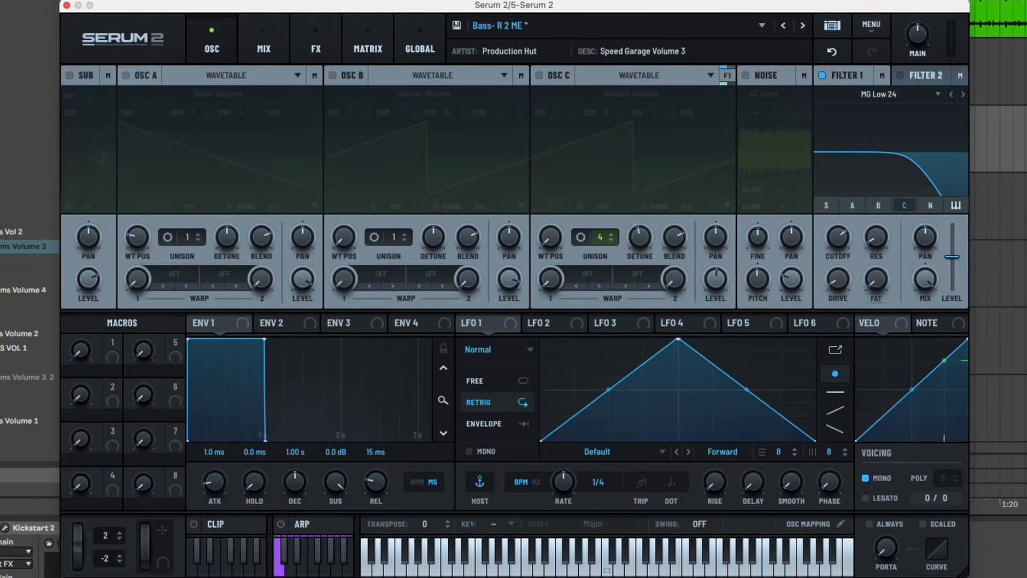
Step: Turn oscillator A back on and check its Basic Shapes wavetable in the Analog category
click(238, 94)
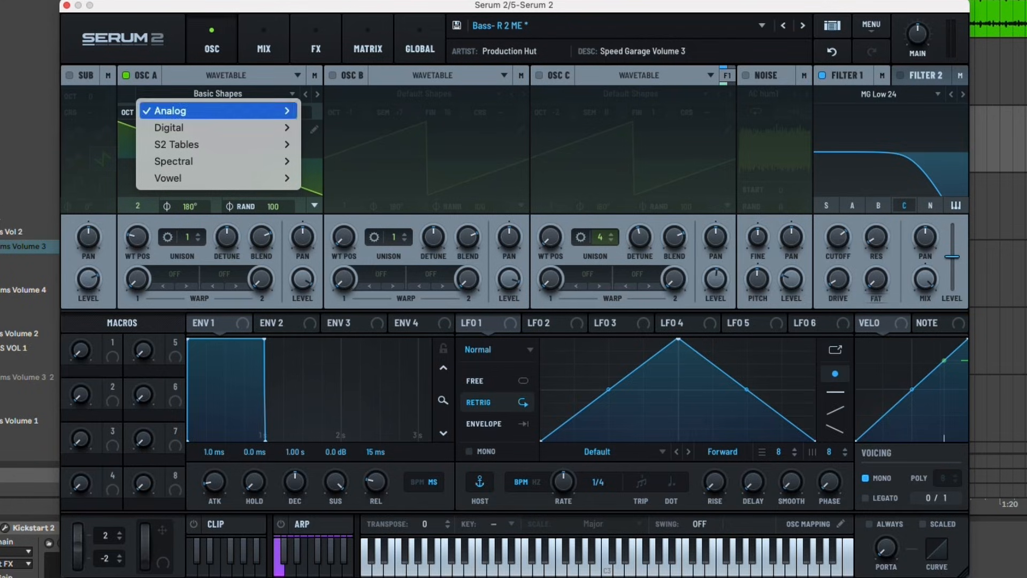
mouse_move(267, 111)
click(353, 71)
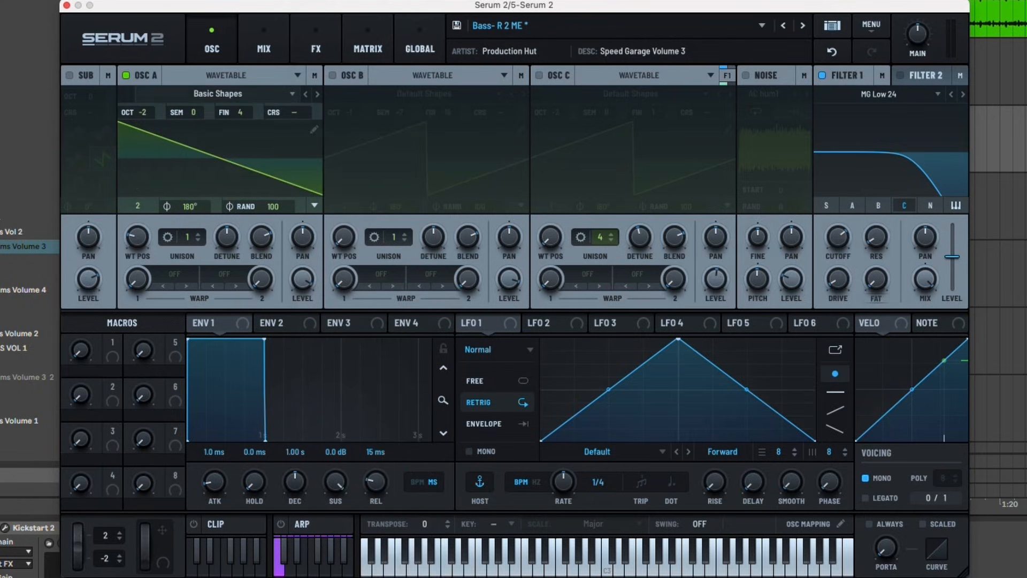
Step: Turn oscillator B back on and choose its Default Shapes wavetable from S2 Tables
click(332, 75)
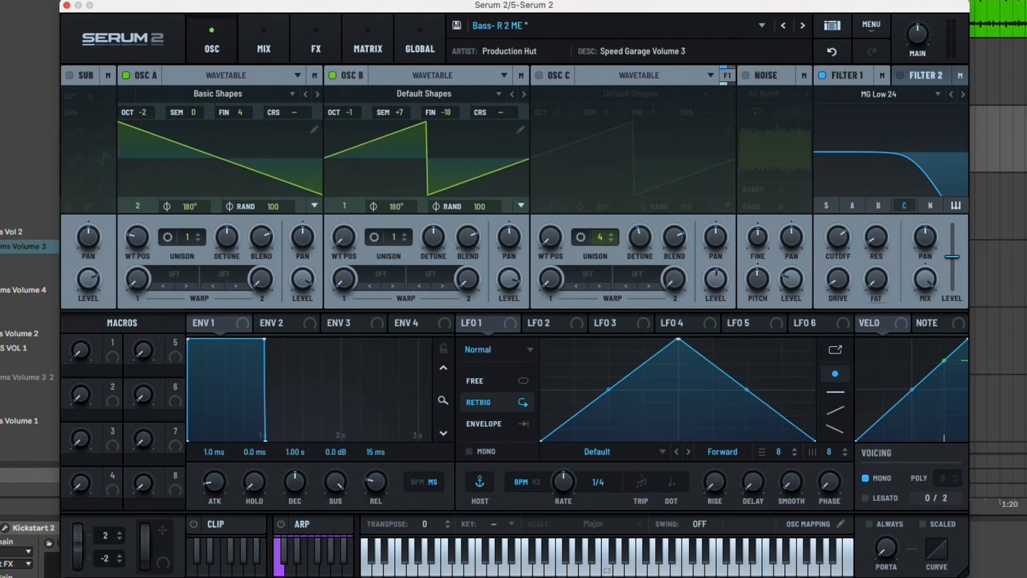
click(424, 93)
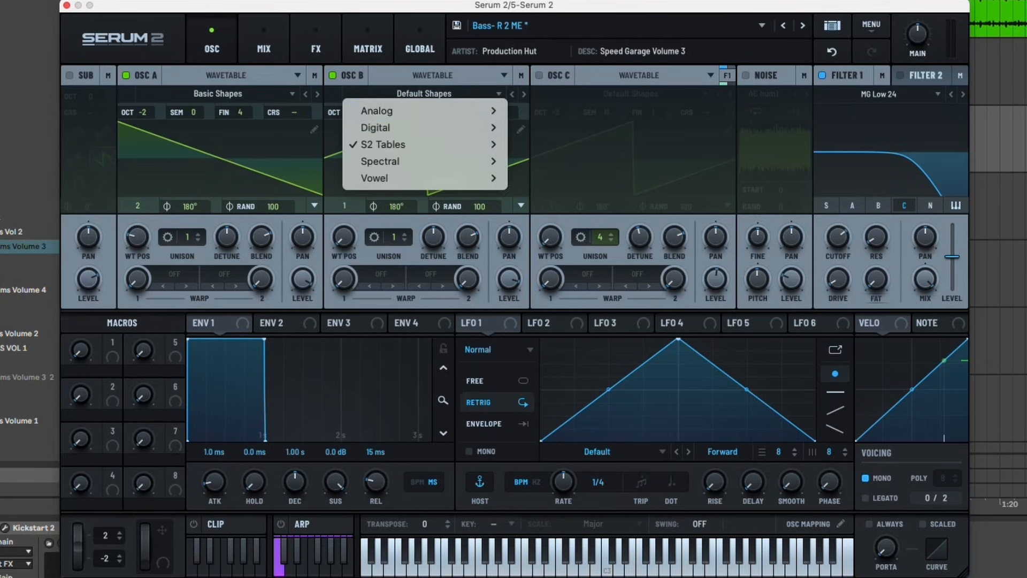
mouse_move(384, 144)
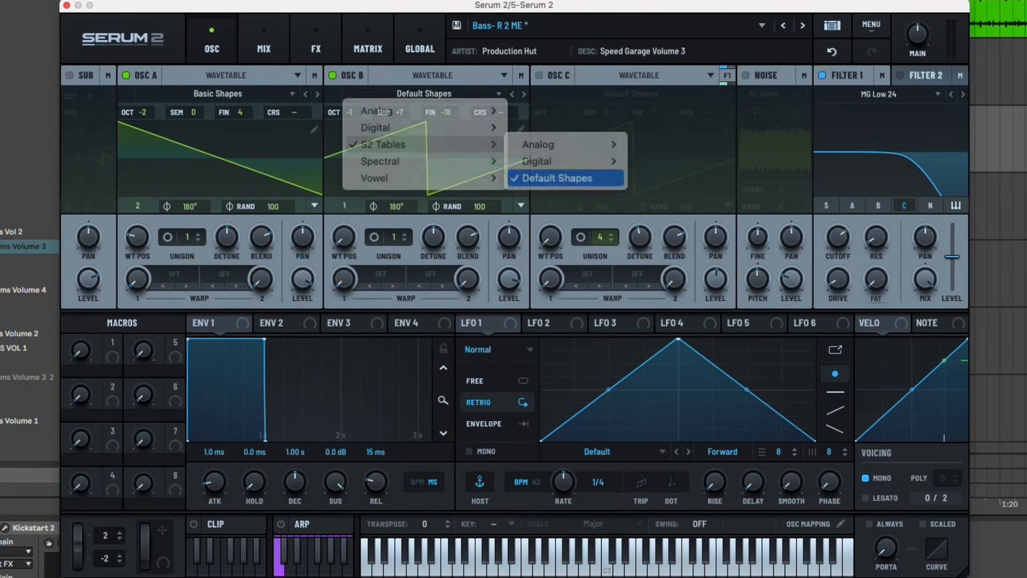
click(557, 177)
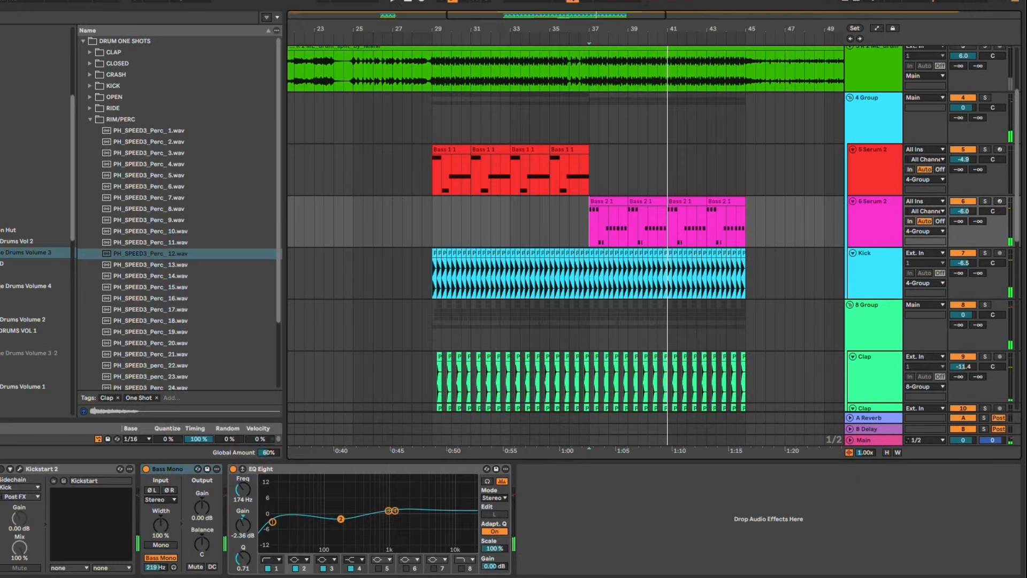
Step: Compare the note patterns of the first Bass 1 and first Bass 2 clips
double_click(620, 198)
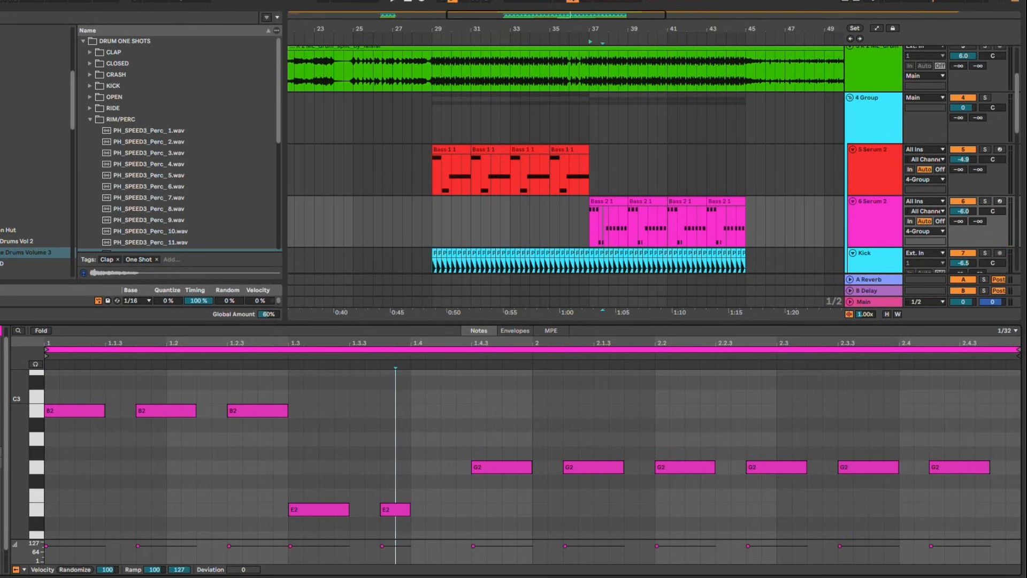
click(451, 150)
click(608, 201)
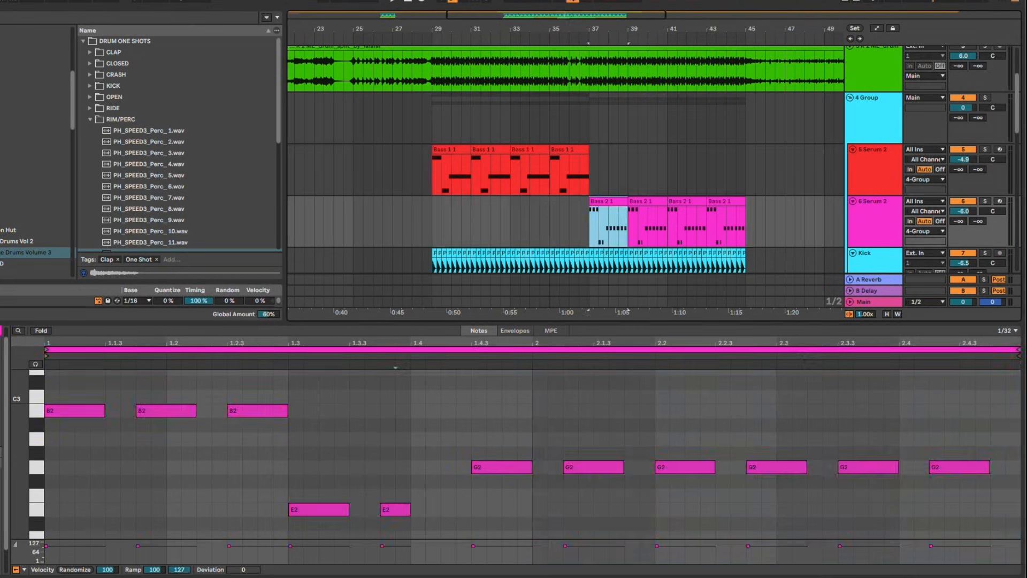
drag(119, 381, 229, 395)
click(366, 427)
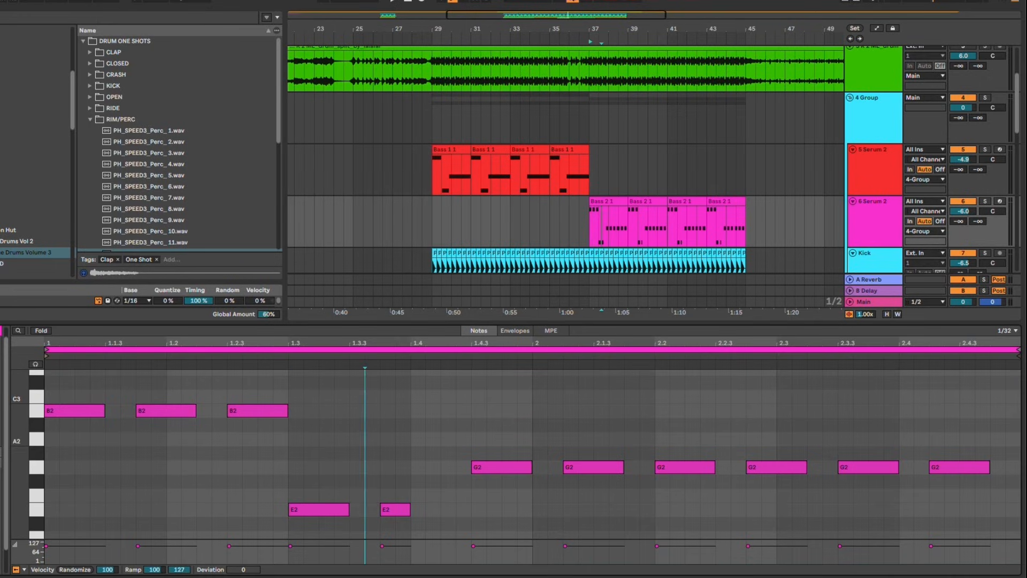
Step: Copy the three B2 notes in the first Bass 2 clip down to E2, starting at 1.3
drag(266, 440, 101, 404)
drag(88, 367, 317, 367)
drag(316, 509, 332, 509)
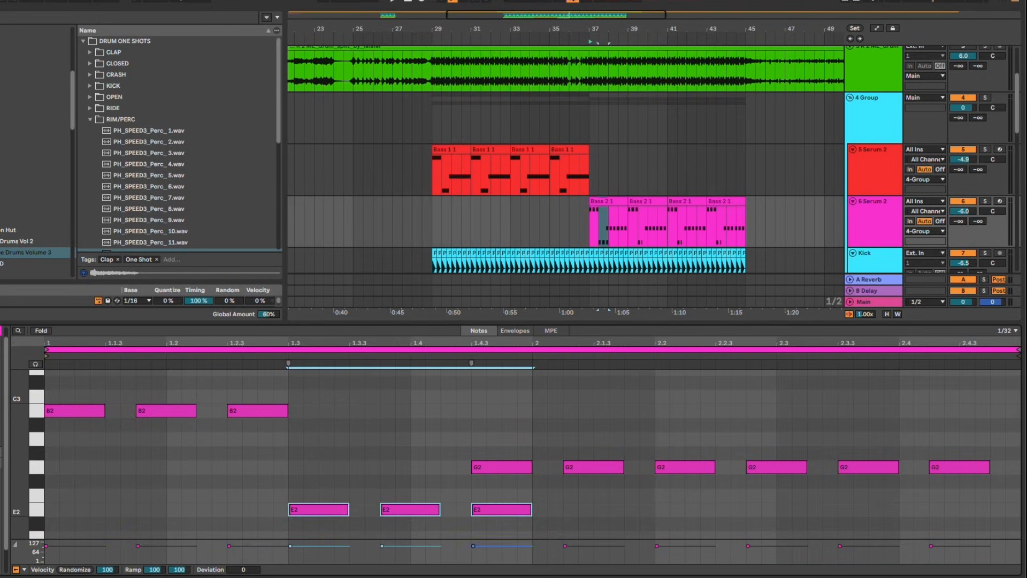
click(502, 510)
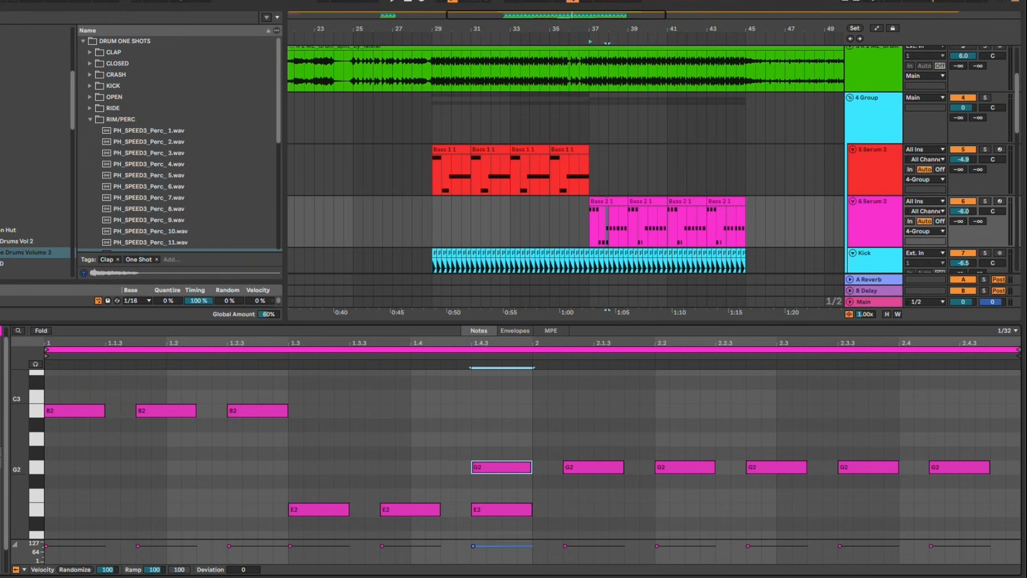
Step: Select the run of repeated G2 notes in the Bass 2 clip
drag(527, 425, 958, 491)
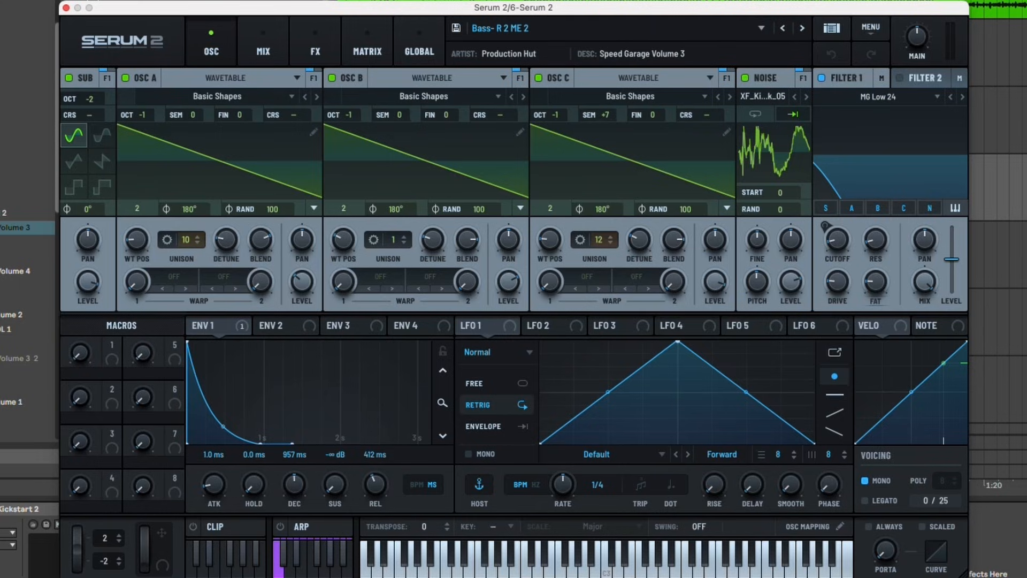
Step: Choose the Basic Shapes wavetable from Analog for oscillator A and set its unison to 11 voices
click(217, 97)
mouse_move(267, 108)
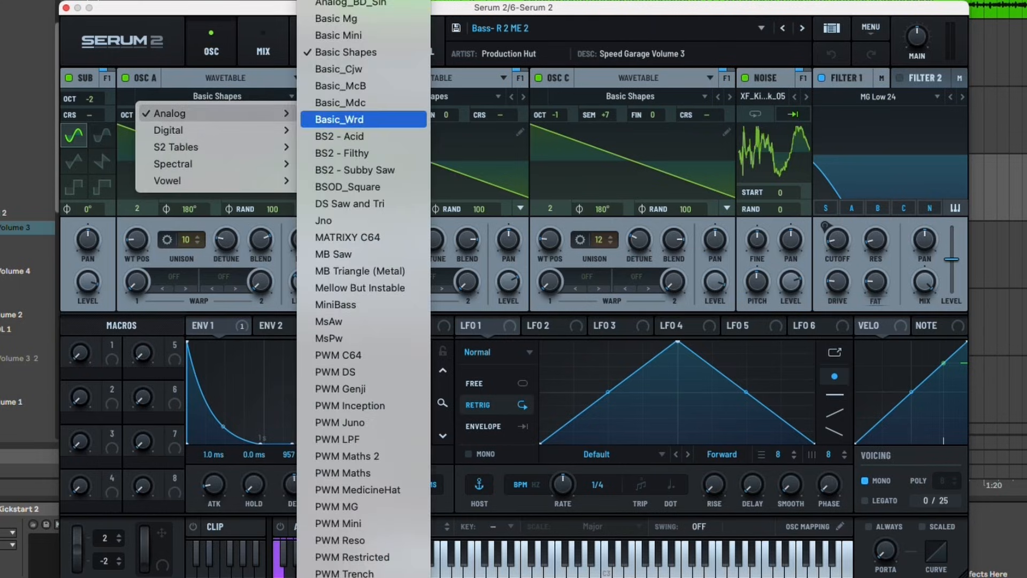
click(364, 52)
click(197, 236)
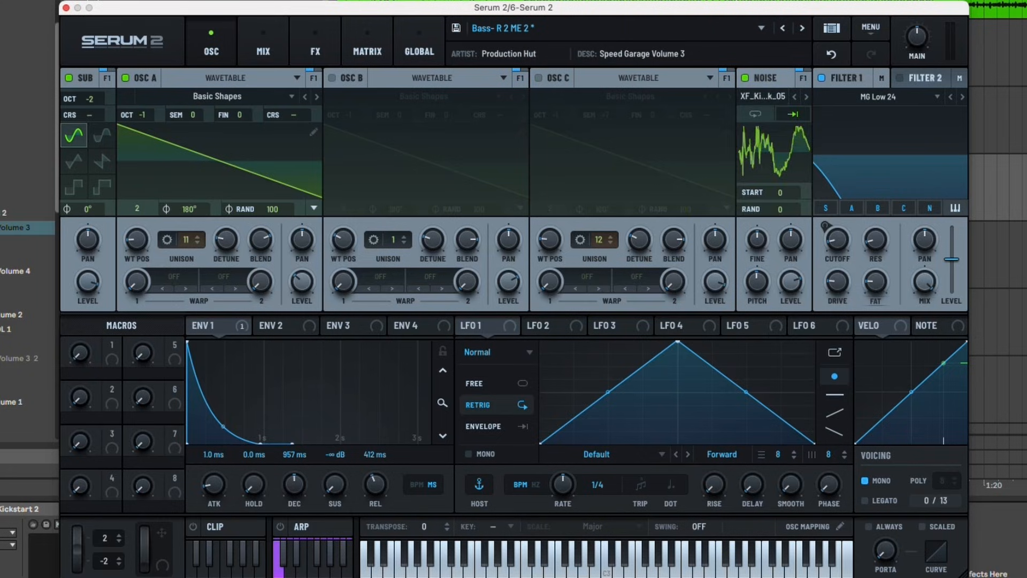
Step: Play the bass patch and turn oscillator C and Filter 1 back on
key(space)
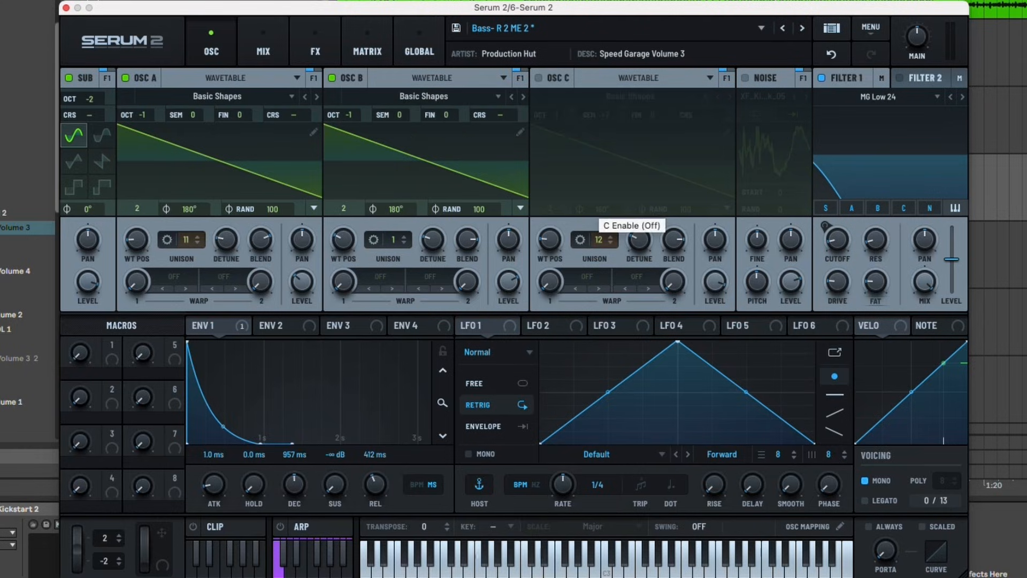
click(538, 78)
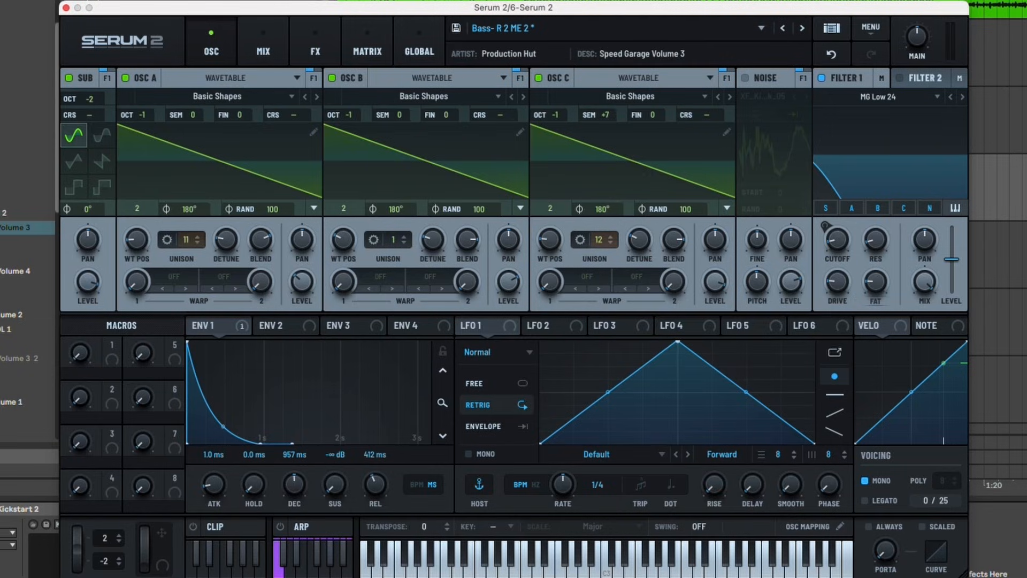
mouse_move(639, 239)
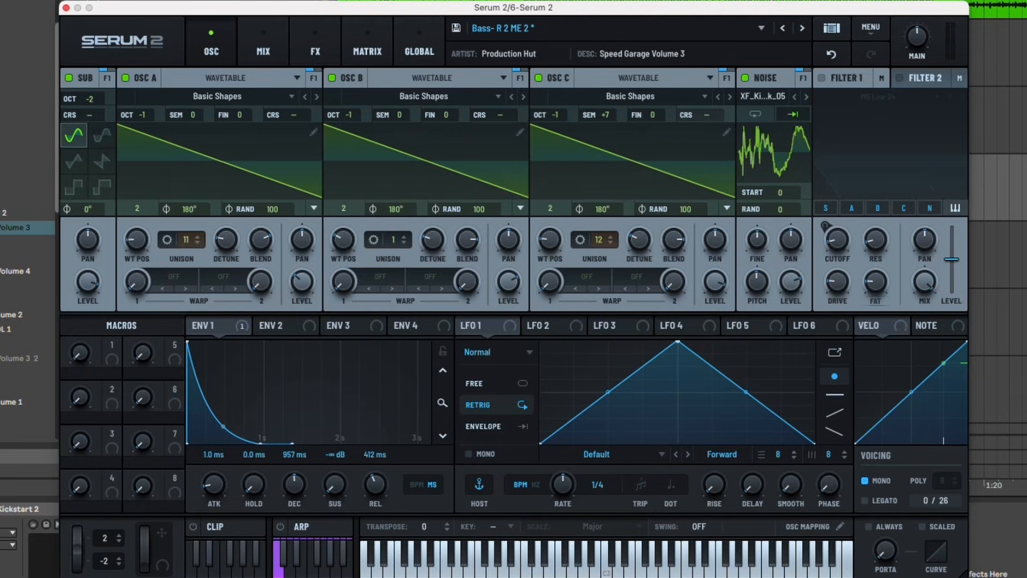
click(821, 78)
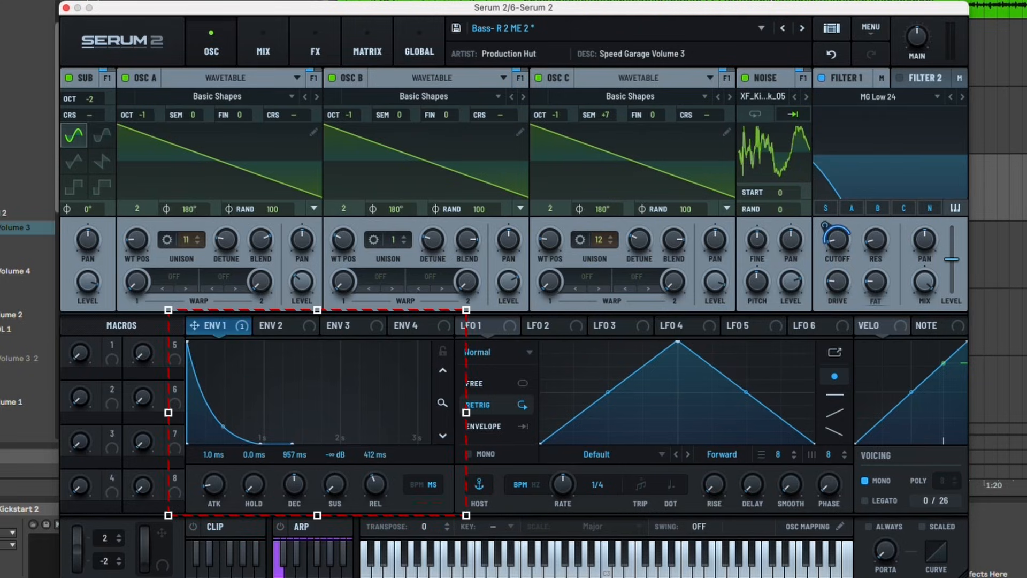
Step: Examine Envelope 1's decay and the Filter 1 cutoff and drive settings it shapes in the bass patch
click(294, 484)
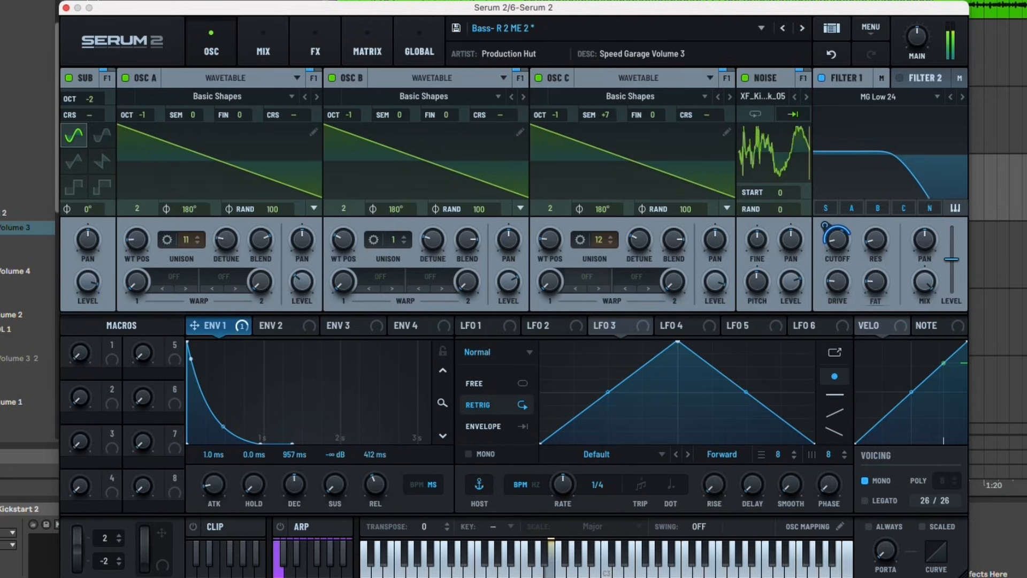
click(837, 237)
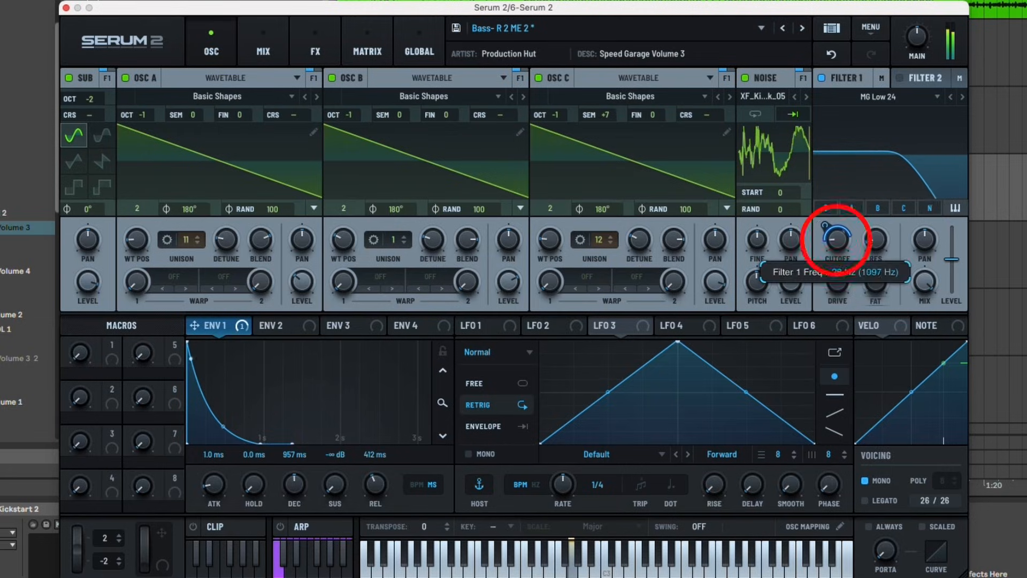
mouse_move(837, 236)
mouse_down()
mouse_move(837, 217)
mouse_move(837, 229)
mouse_up()
drag(835, 272, 834, 270)
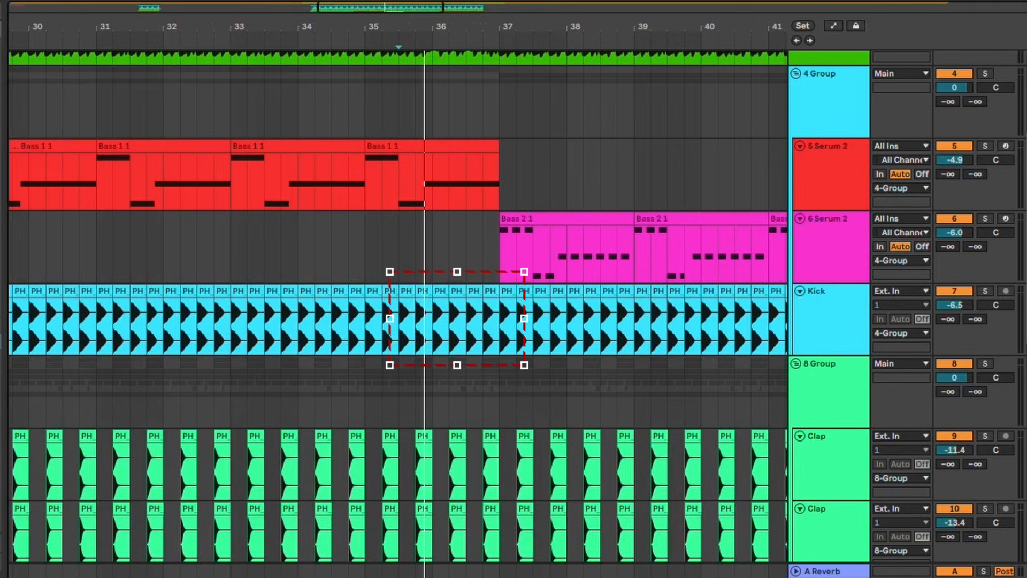
Step: Play the transition around bar 36 and check how the second EQ Eight on the Kick track behaves there
click(416, 182)
key(space)
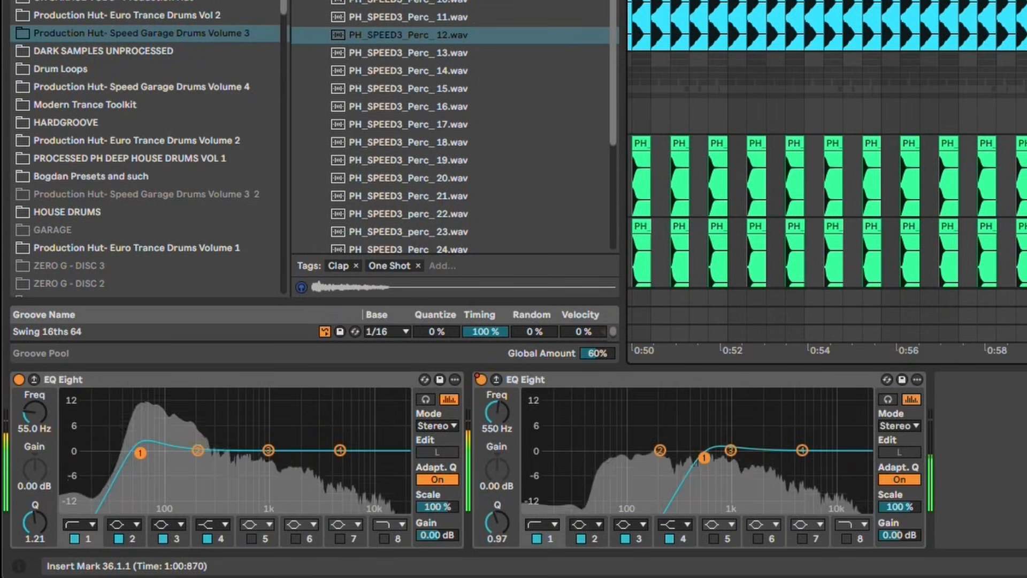
key(space)
click(1024, 25)
click(1025, 5)
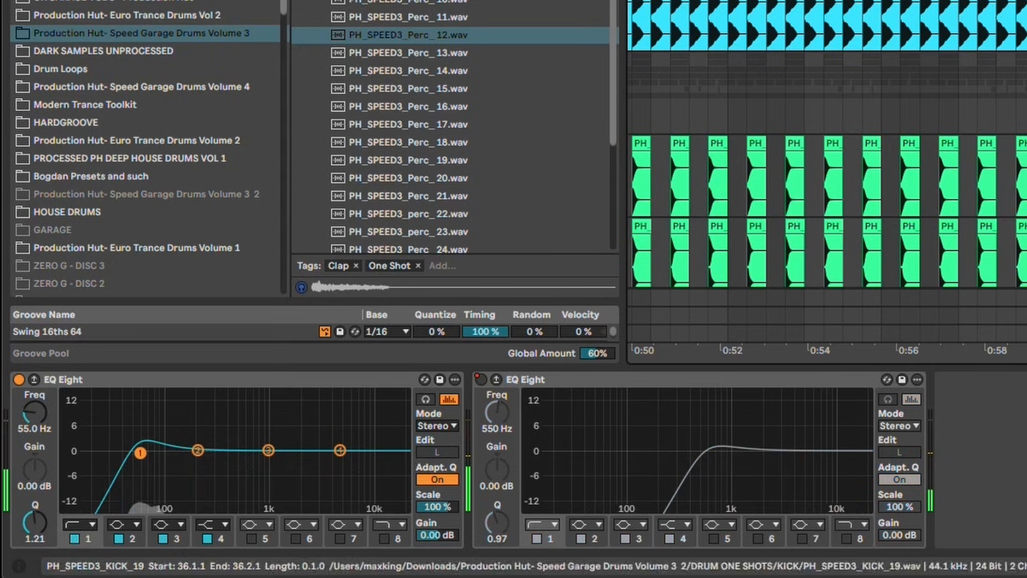
click(1025, 25)
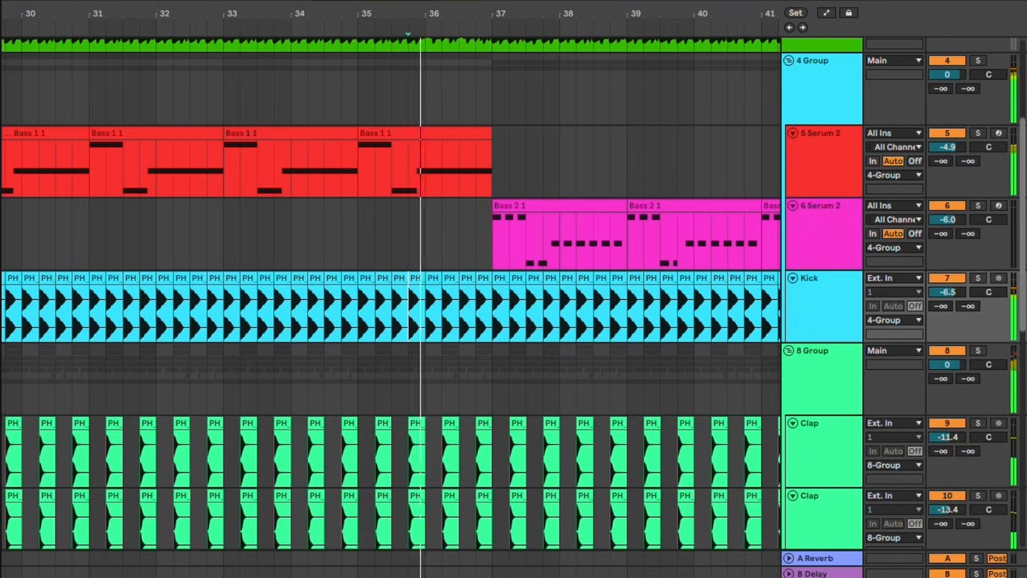
Step: Audition the repeated PH_SPEED3_CRASH_3 clips from bar 36 with track 17 soloed and inspect the track's Reverb
scroll(391, 294, down, 5)
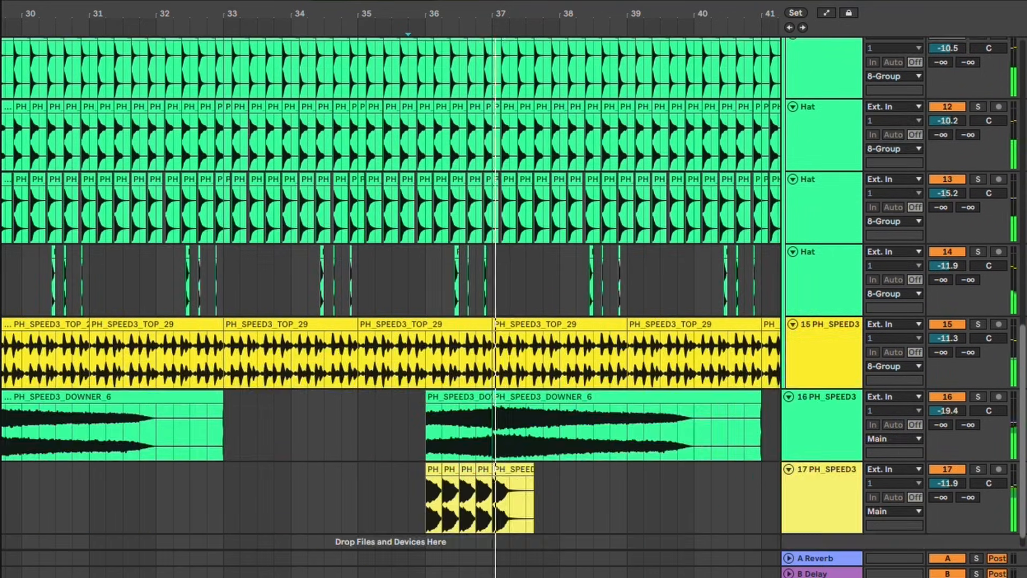
scroll(498, 417, down, 1)
scroll(457, 447, up, 5)
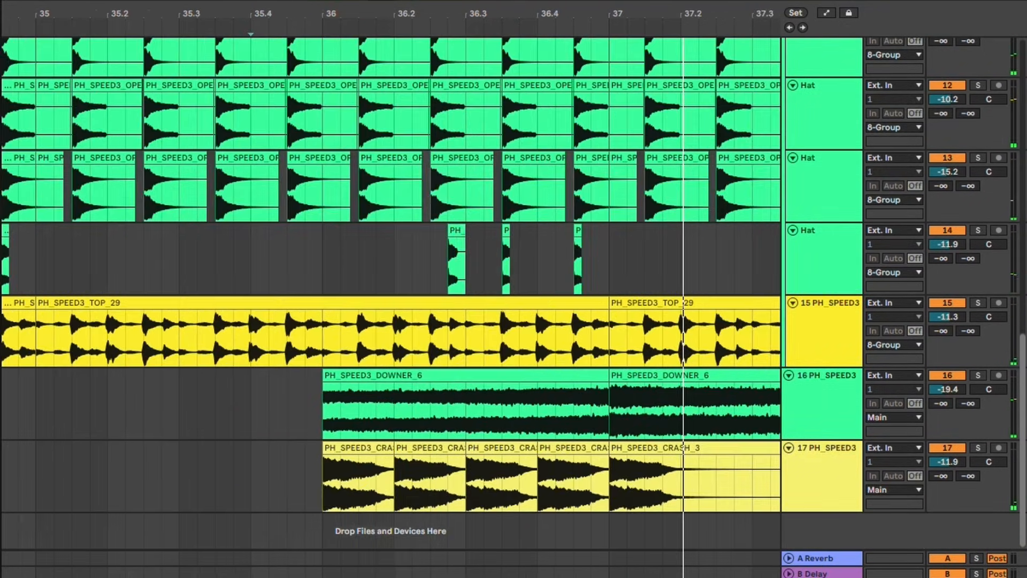
drag(376, 479, 413, 479)
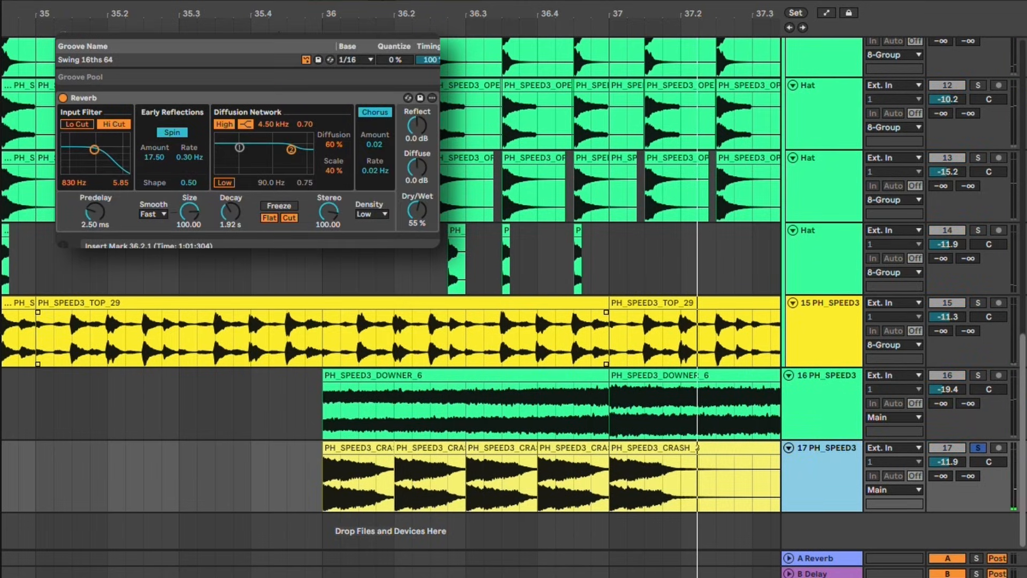
Step: Audition the PH_SPEED3_DOWNER_6 clips from bar 36 with track 16 soloed, and review the full arrangement with all tracks playing
click(317, 397)
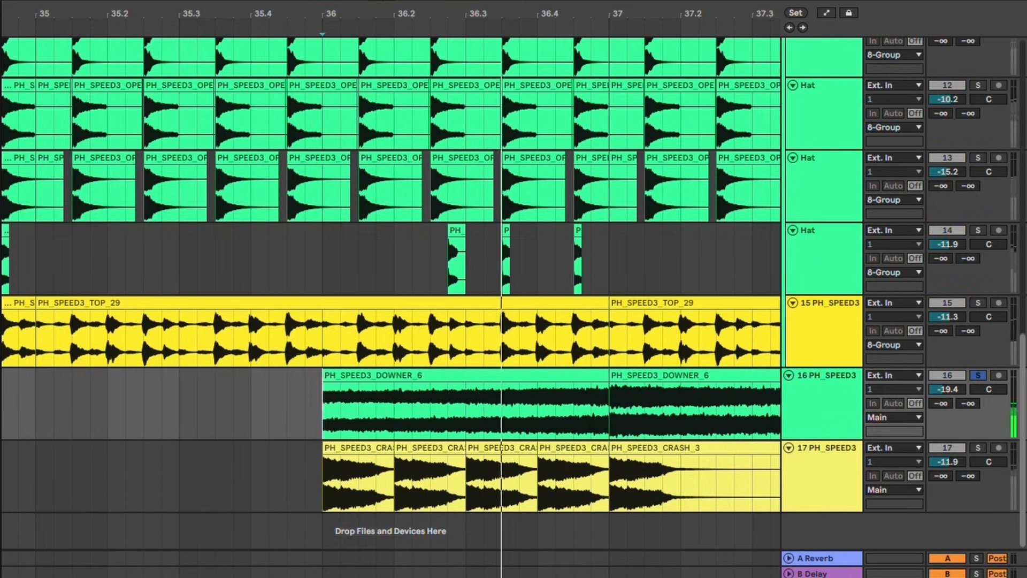
key(minus)
key(minus)
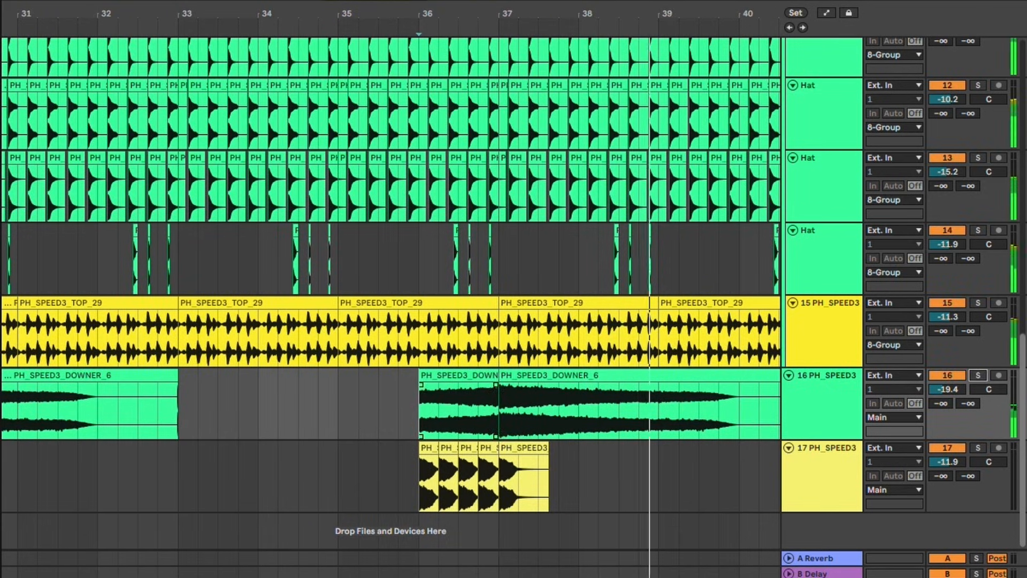
scroll(391, 289, up, 15)
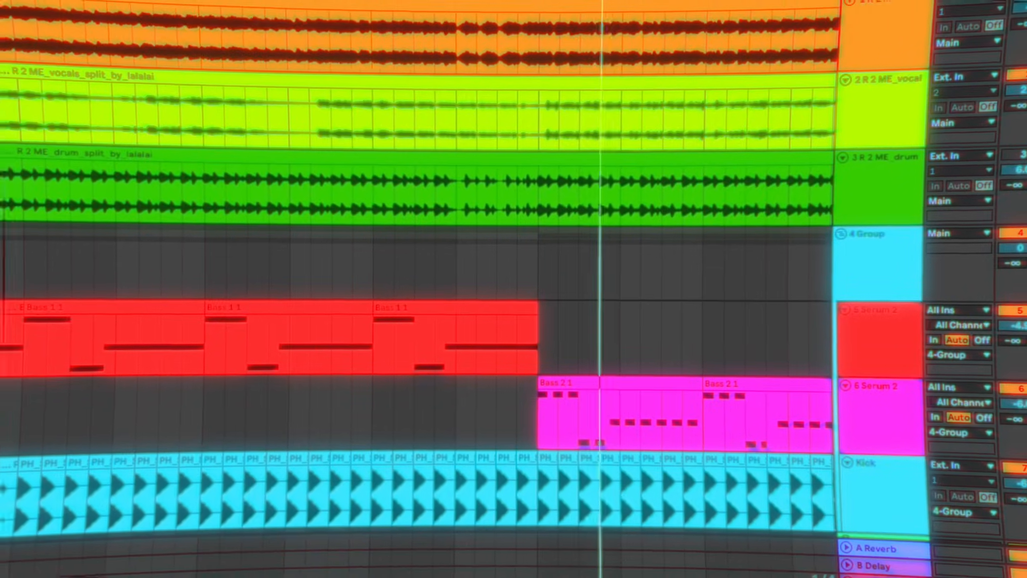
scroll(407, 289, down, 15)
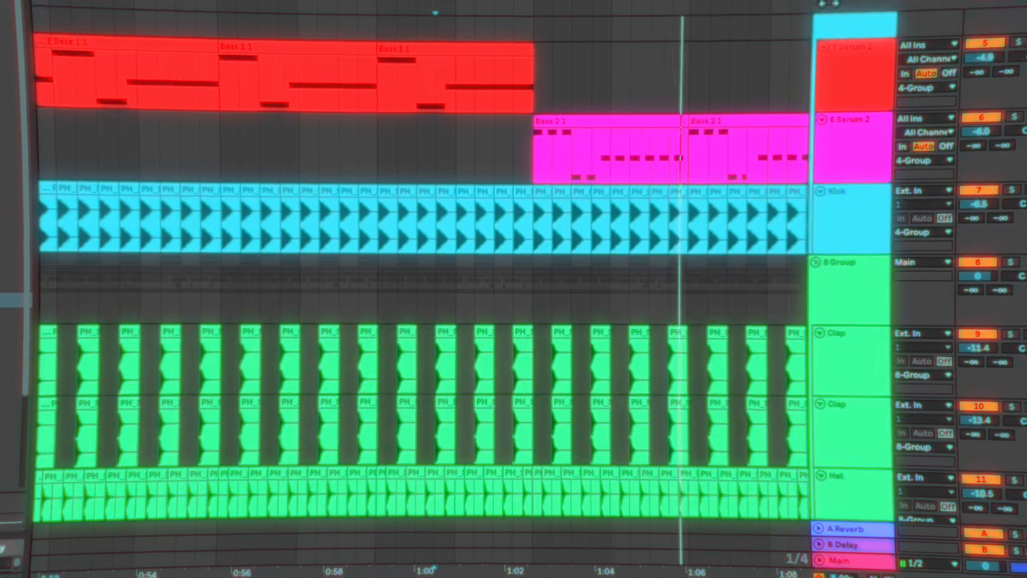